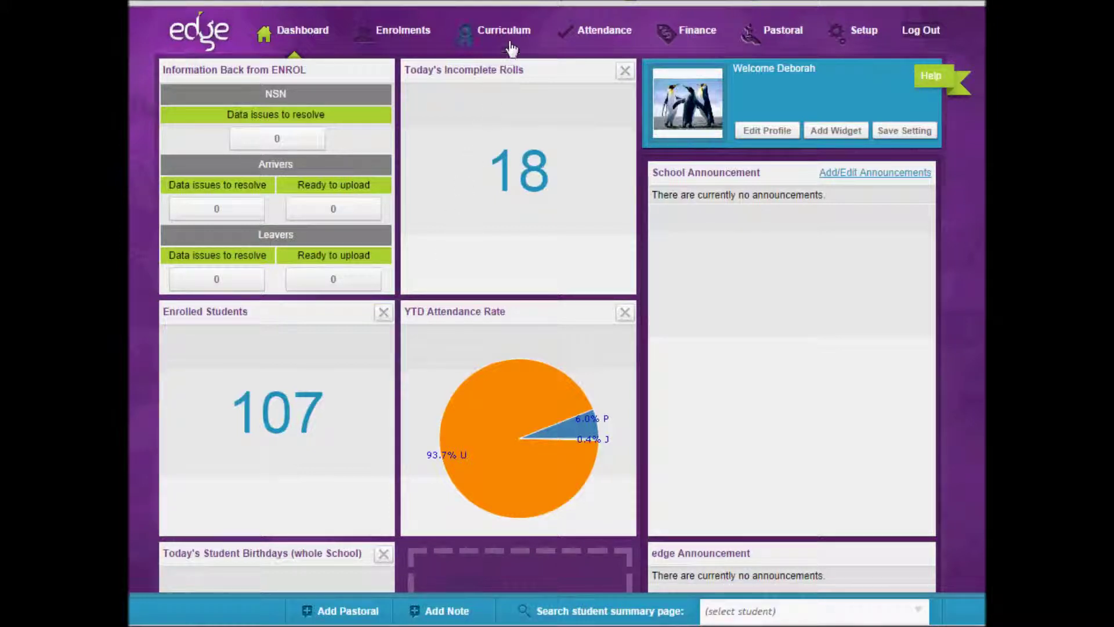
Go to Curriculum > Classes > Define Groups for 2014
mouse_move(510, 40)
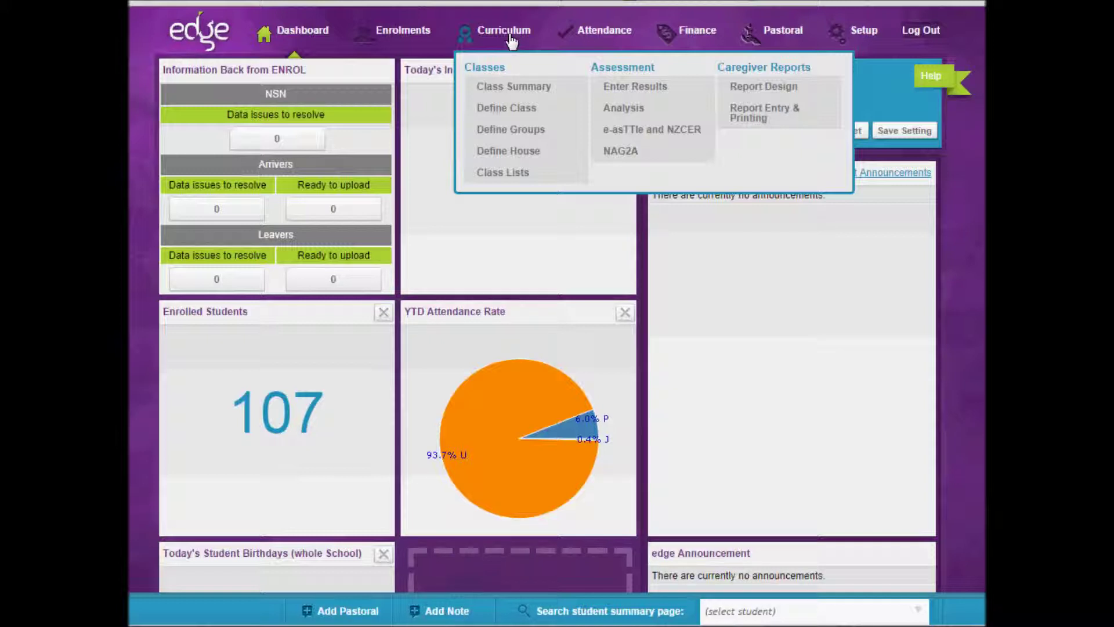
click(501, 132)
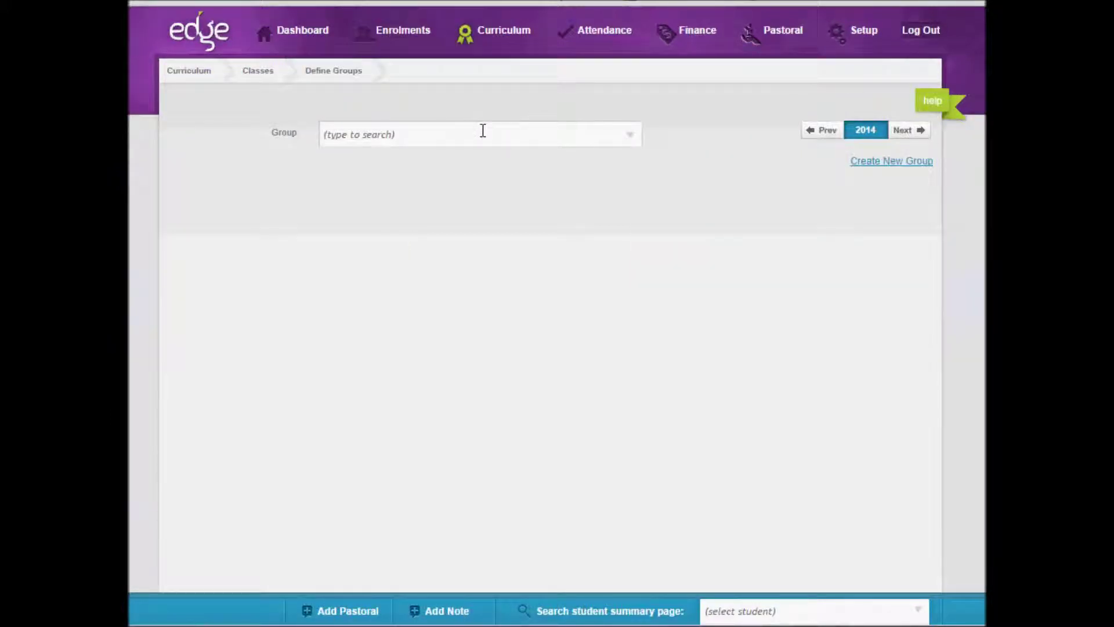
Select Netball Team in the Group list and start adding students to it
click(482, 131)
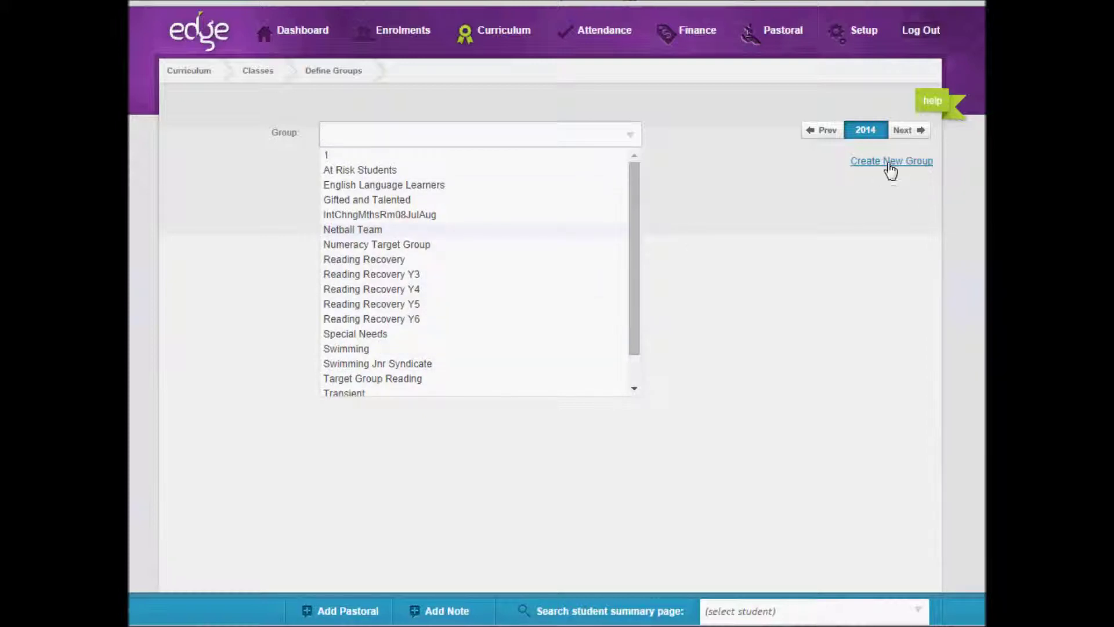
click(430, 231)
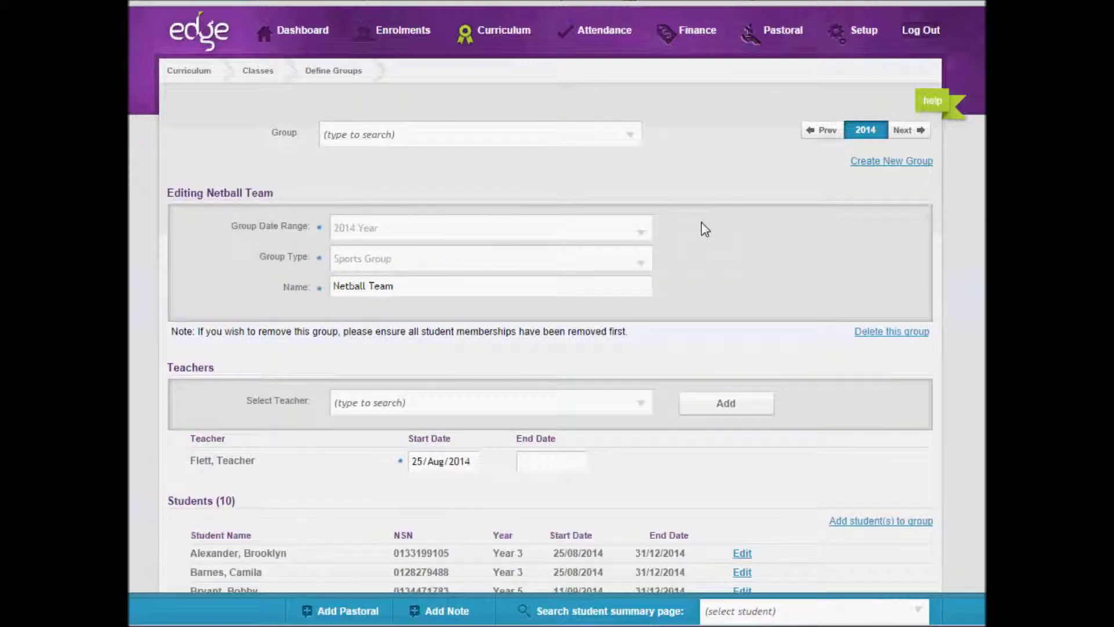
scroll(701, 227, down, 3)
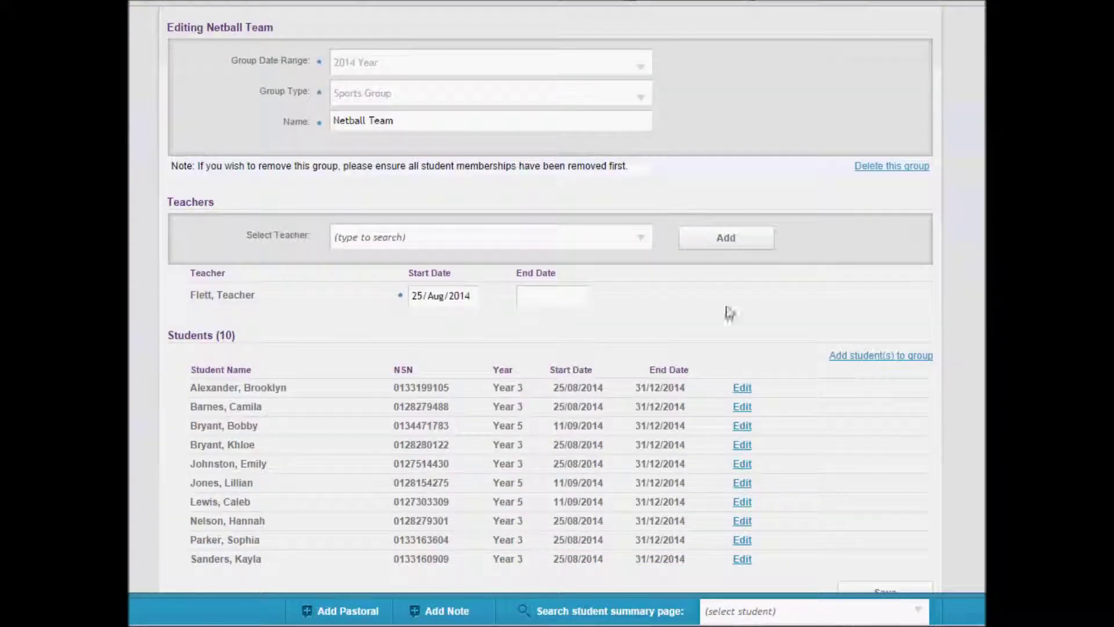
click(876, 363)
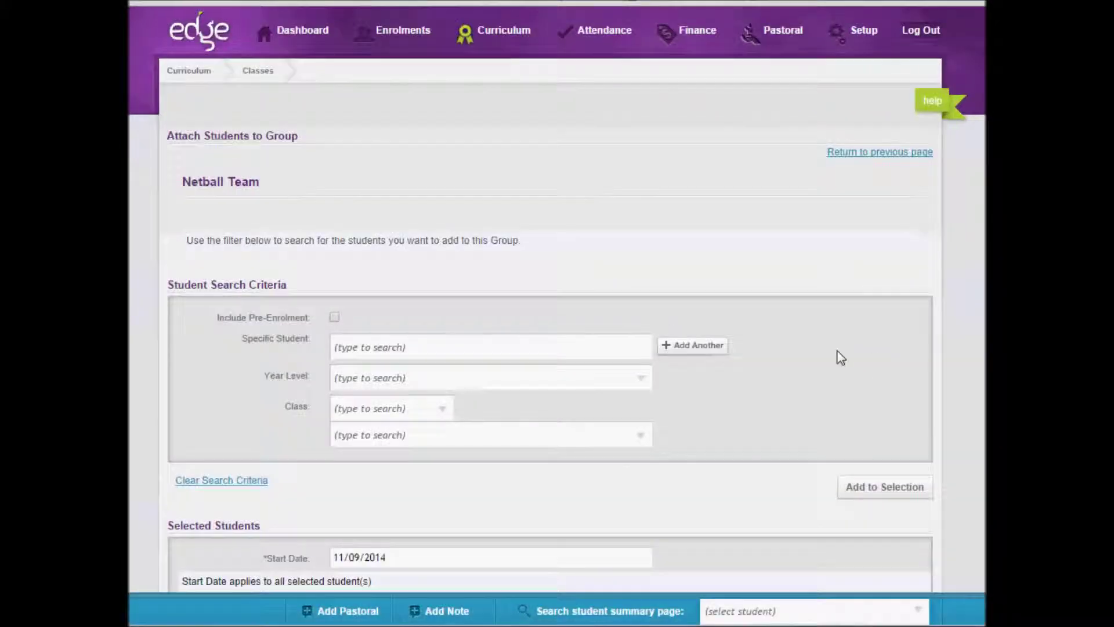
Filter the student search to Year 3 and list all Year 3 students
click(414, 346)
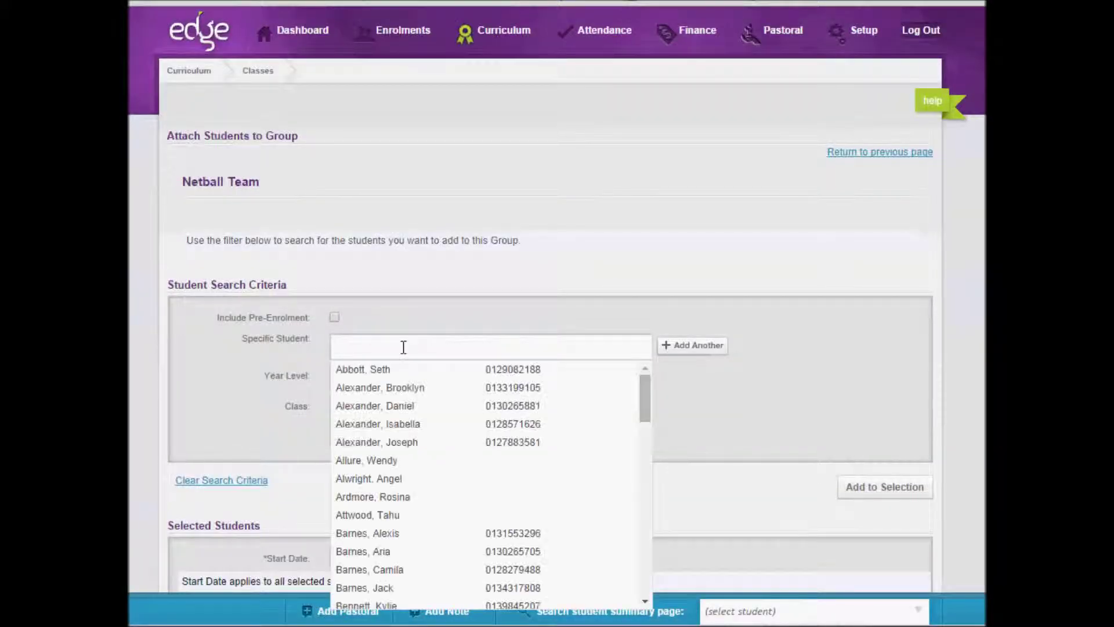
click(337, 375)
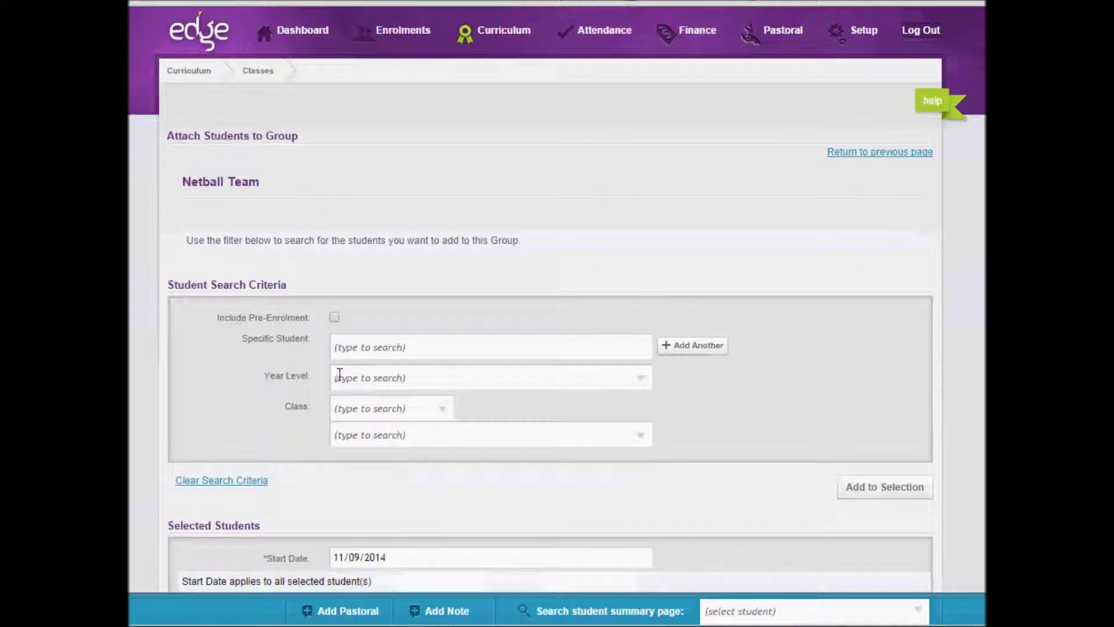
click(339, 374)
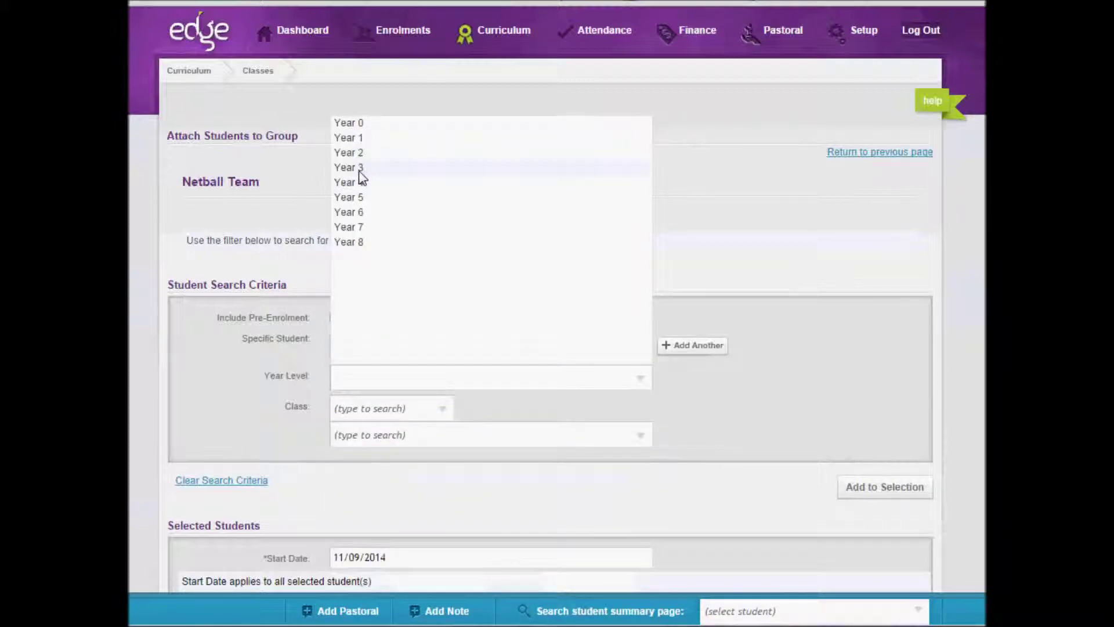
click(359, 170)
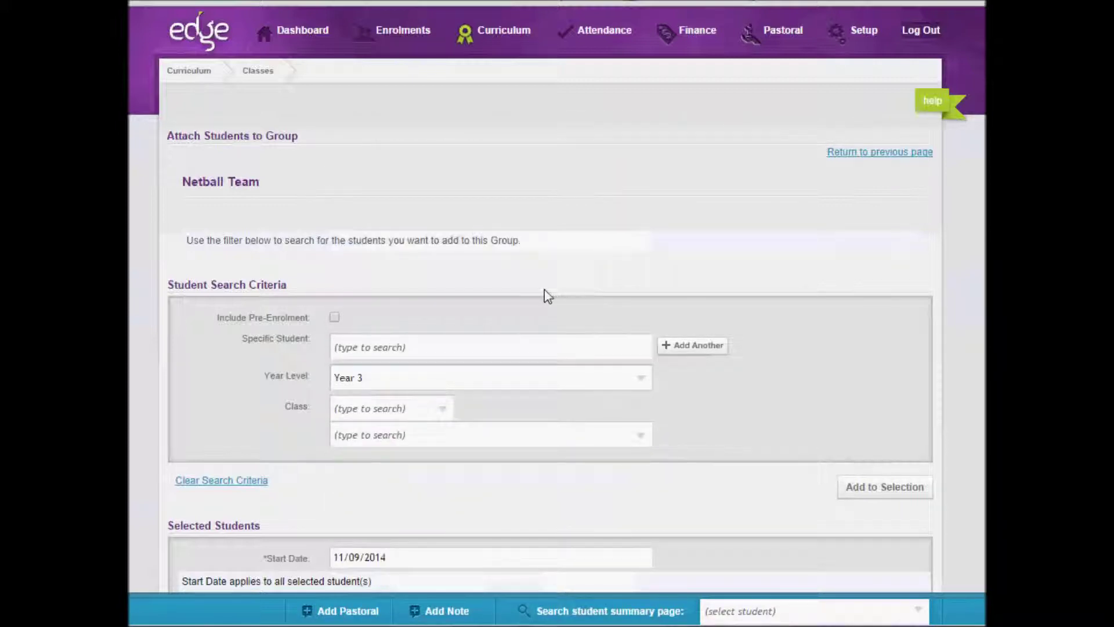
click(876, 491)
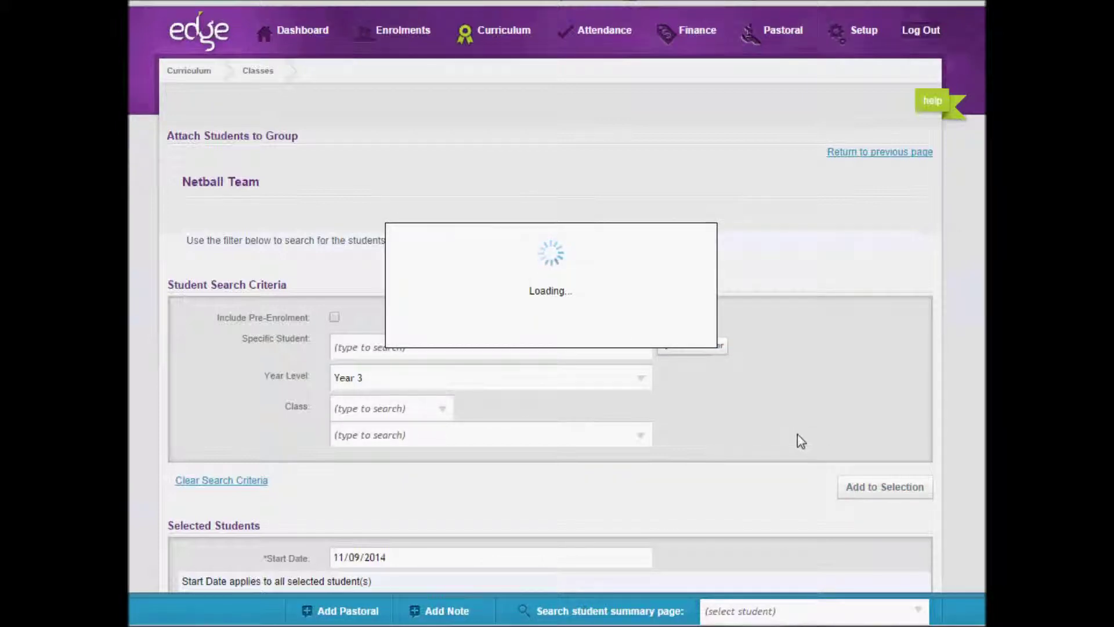
Tick two Year 3 students who are not yet Netball Team members
scroll(797, 434, down, 4)
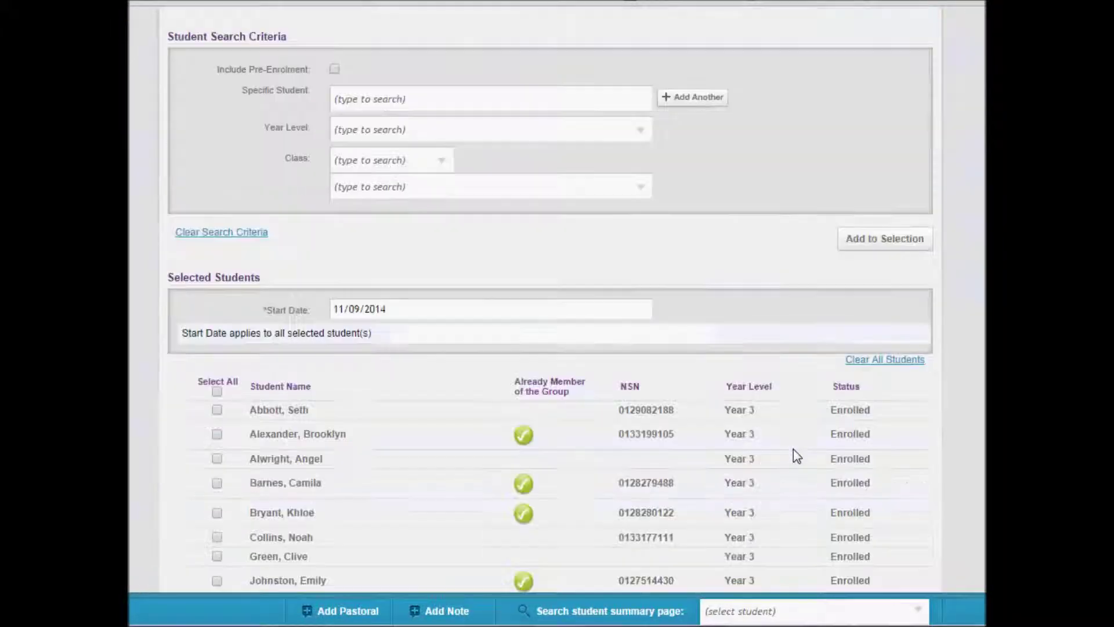
scroll(794, 455, down, 5)
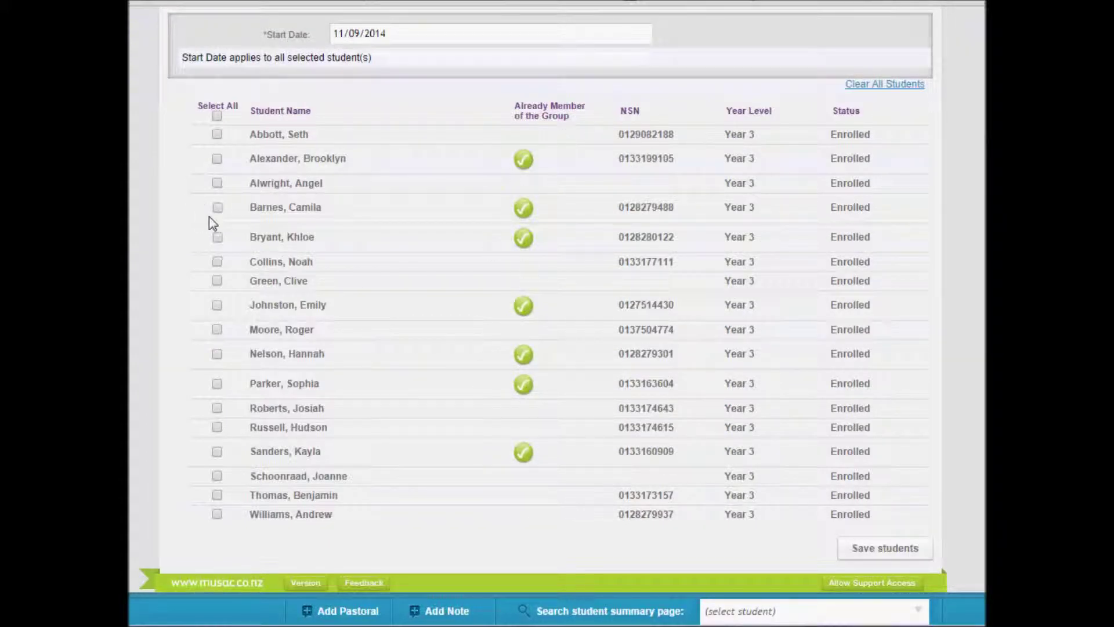
click(217, 263)
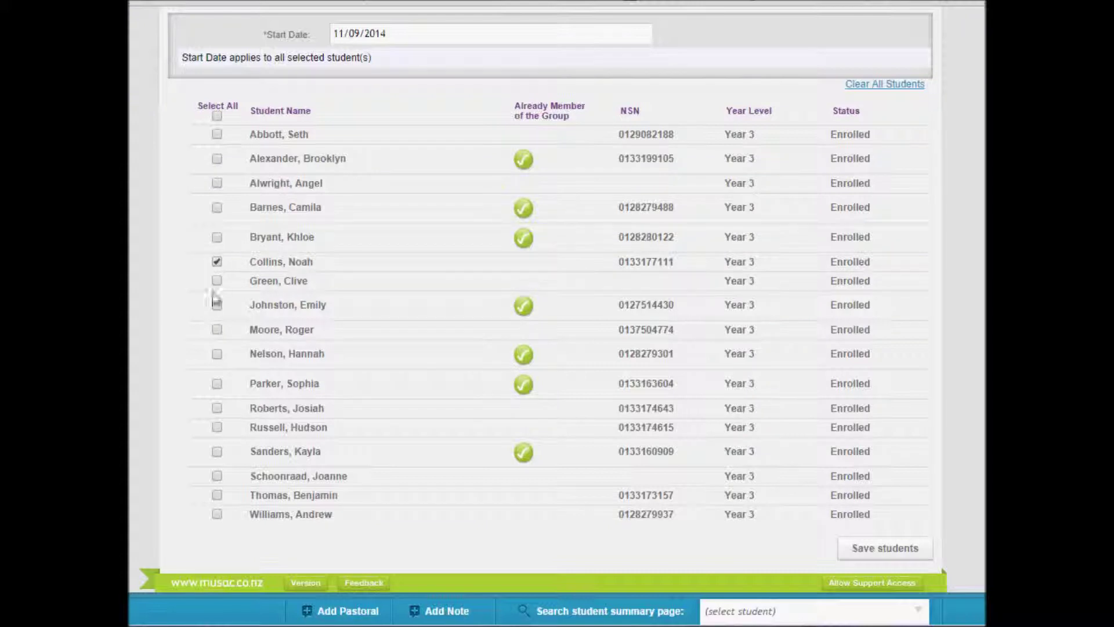
click(216, 329)
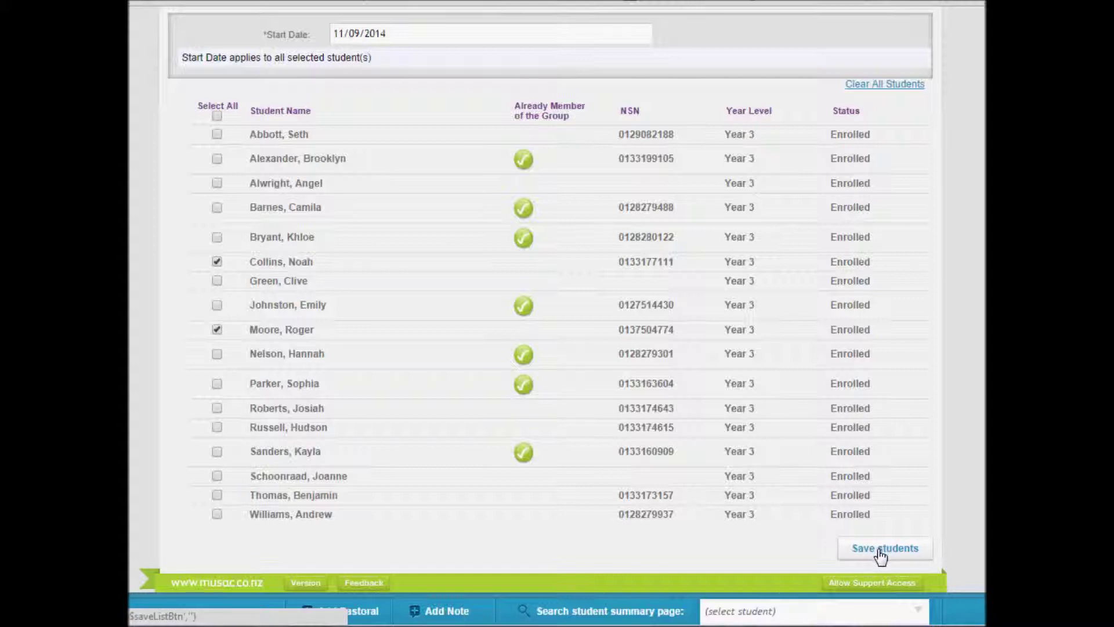
scroll(757, 427, up, 9)
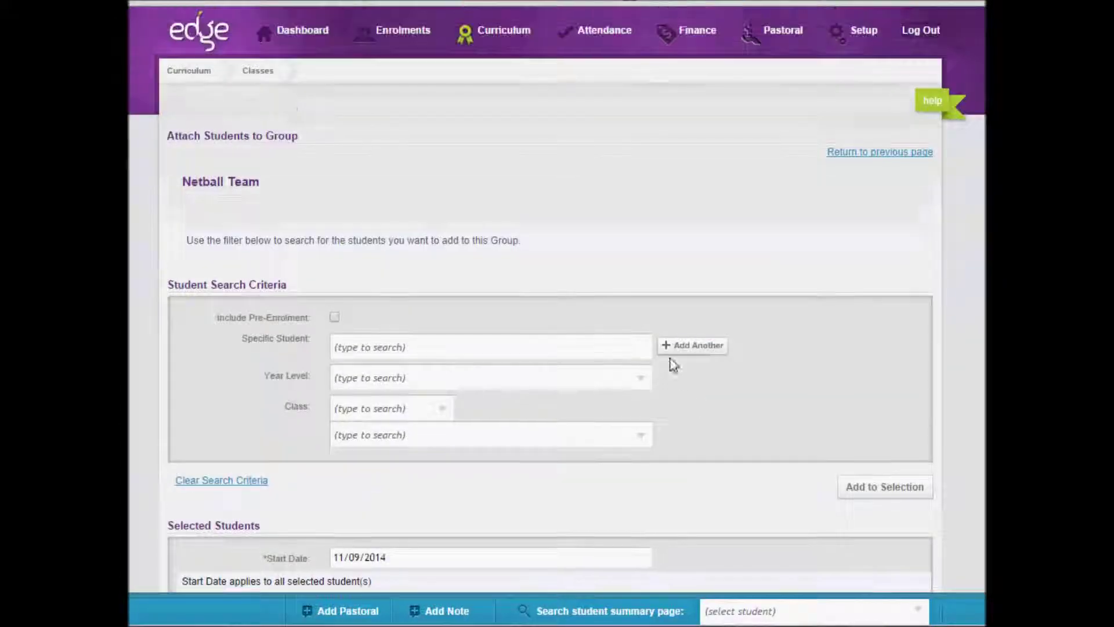
click(406, 40)
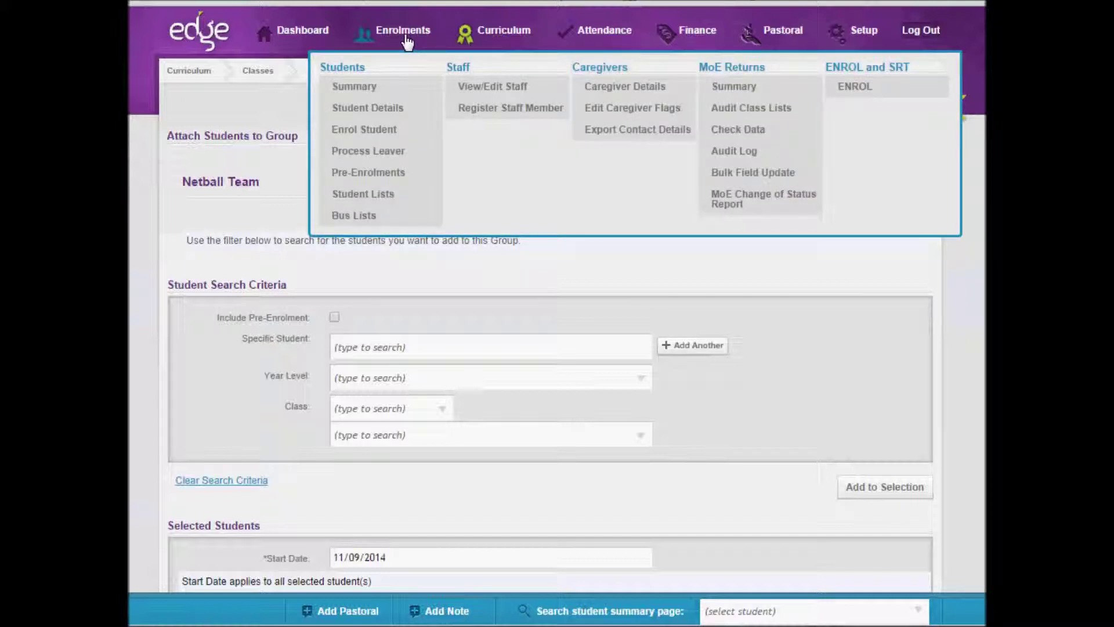
Search Student Details by name and open a Year 3 Netball Team member's record
click(362, 110)
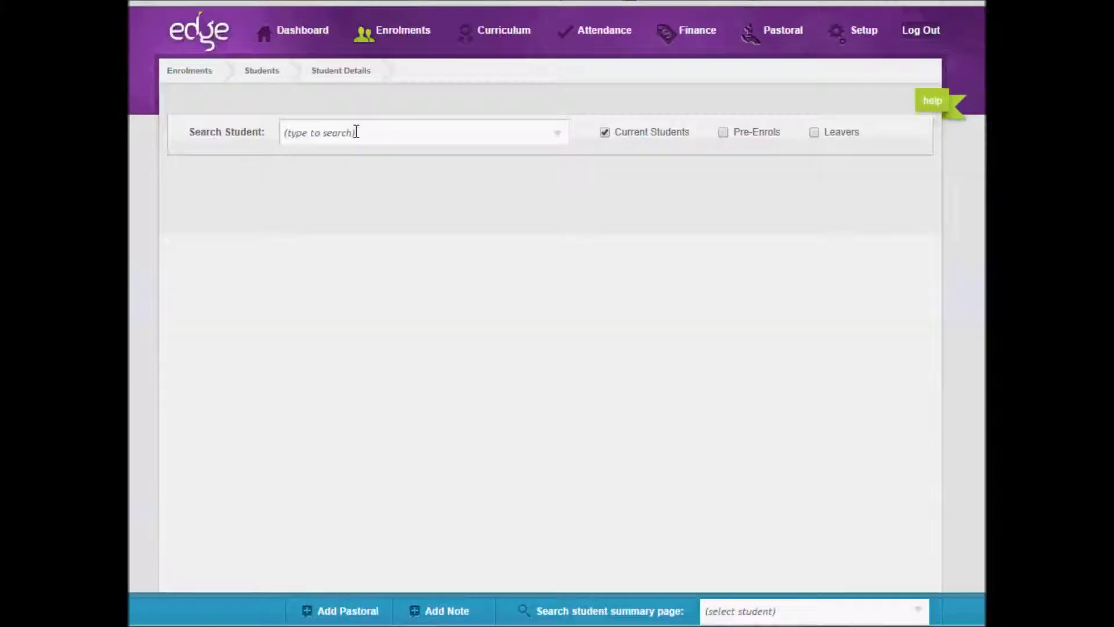
click(356, 132)
text(sop)
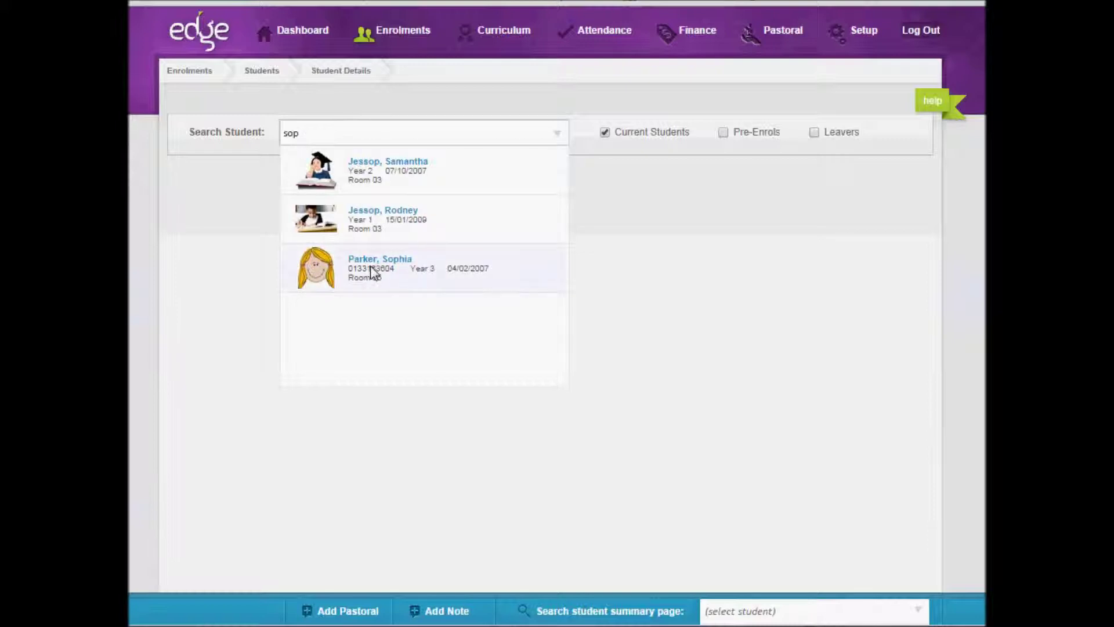
click(371, 270)
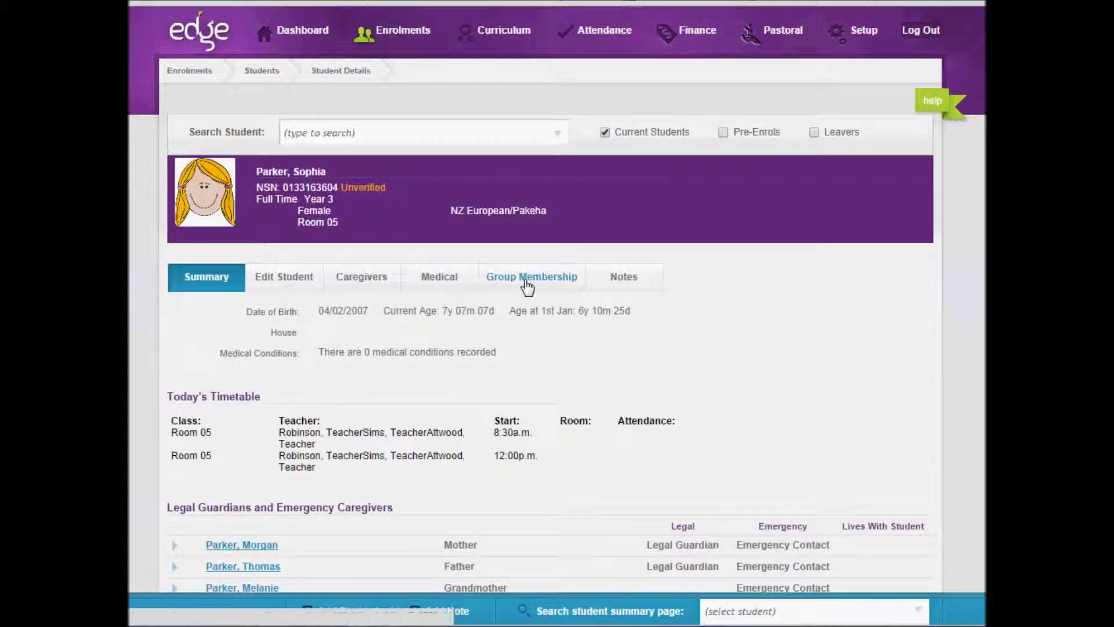
click(527, 285)
Check the student's Groups section, showing Netball Team membership from 25/Aug/2014 to 31/Dec/2014
scroll(528, 287, down, 2)
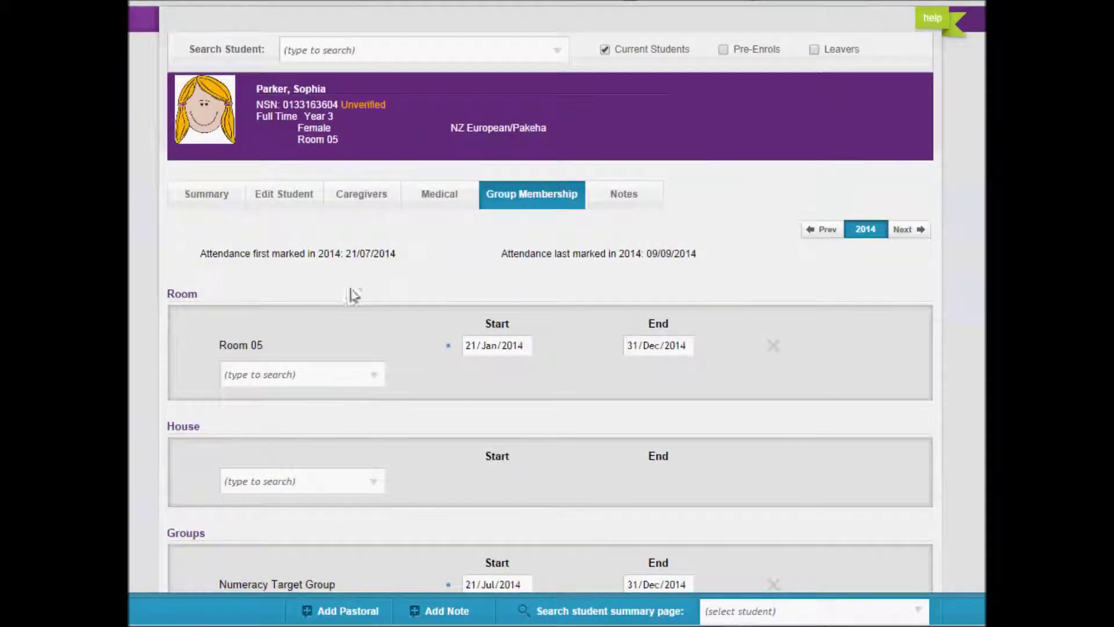
scroll(333, 333, down, 2)
scroll(237, 457, down, 2)
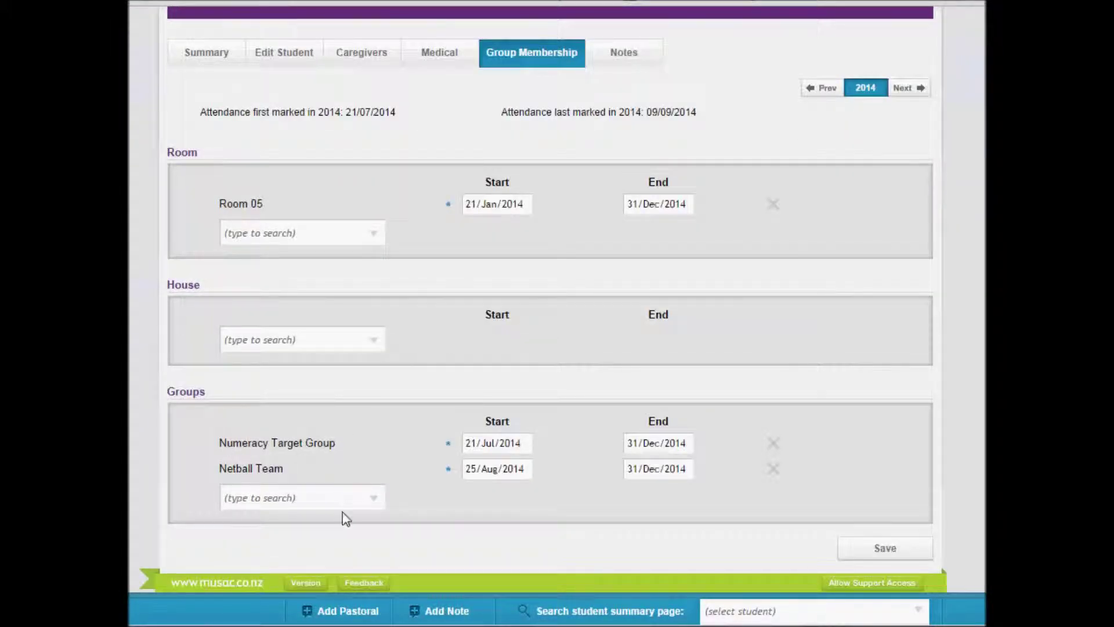
click(372, 506)
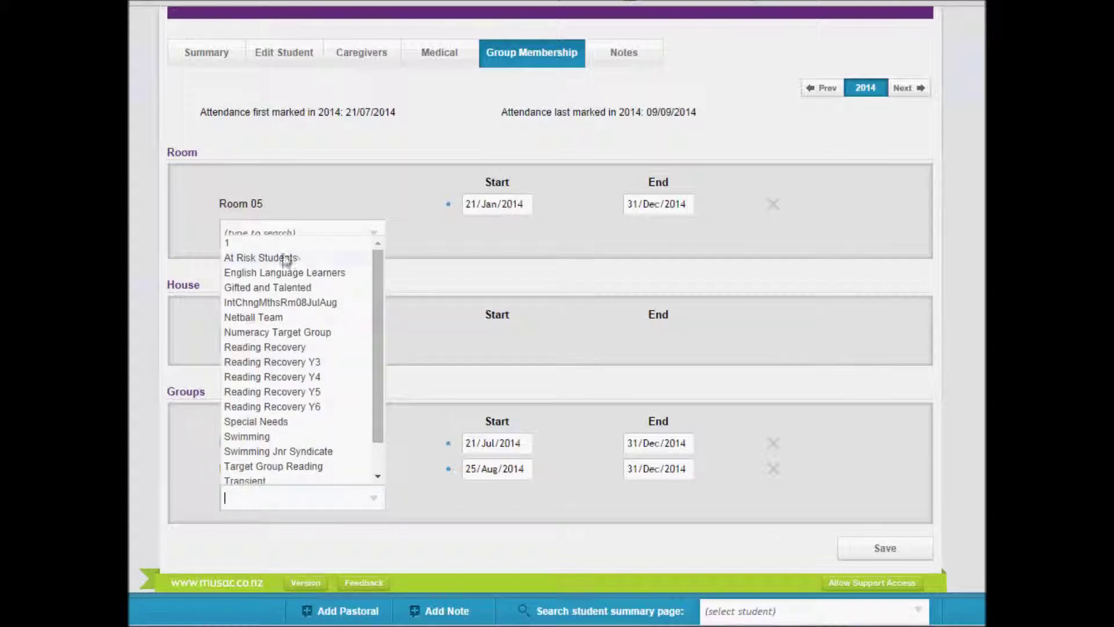
click(415, 430)
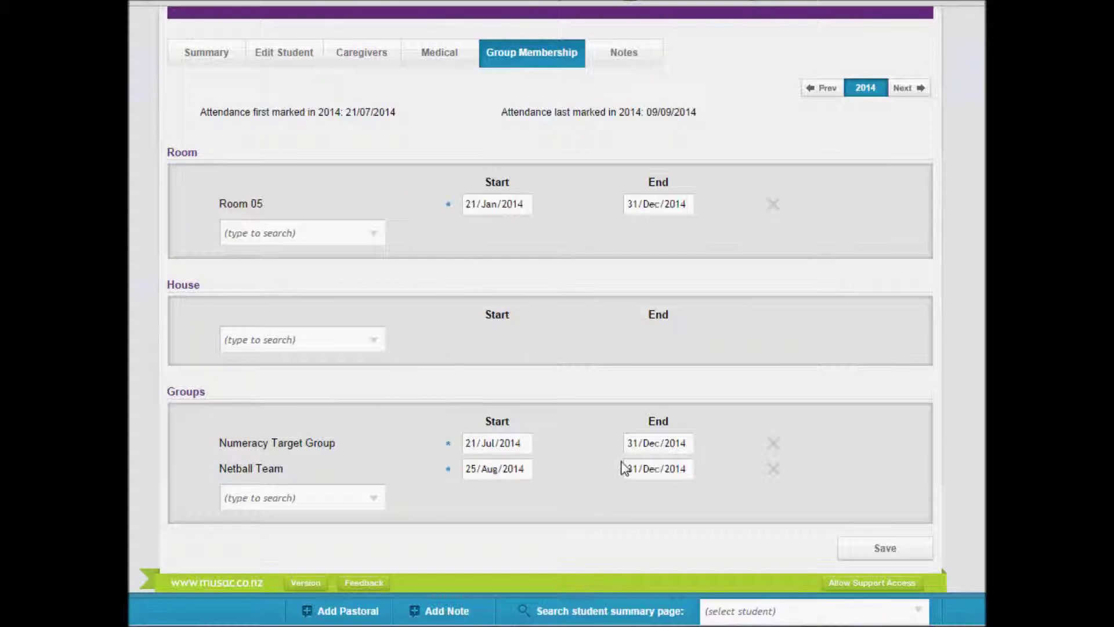
click(777, 447)
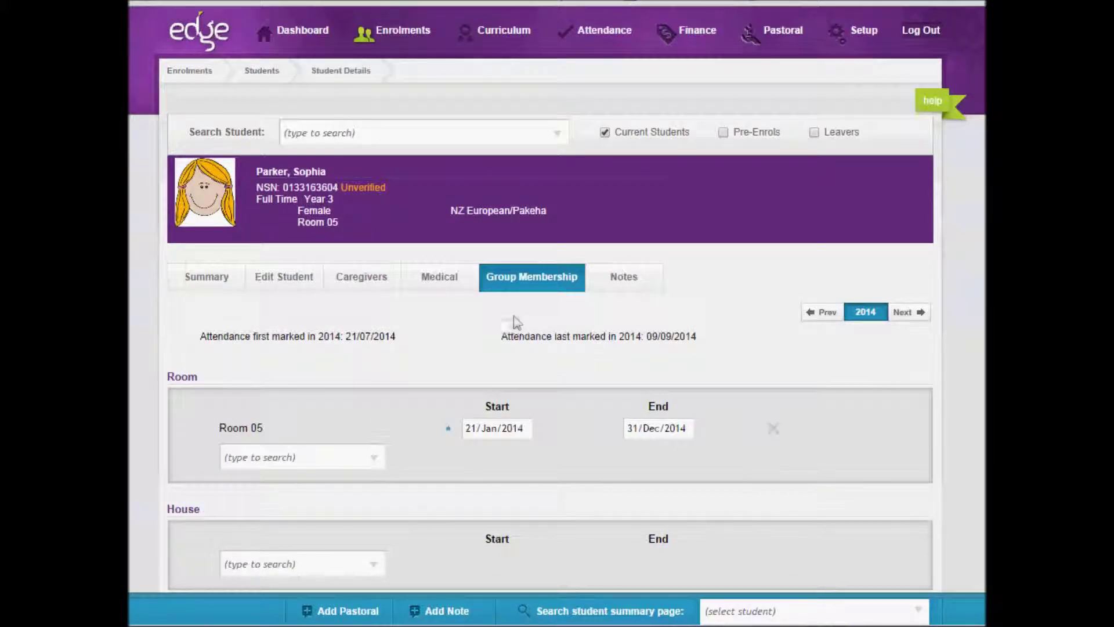
mouse_move(408, 36)
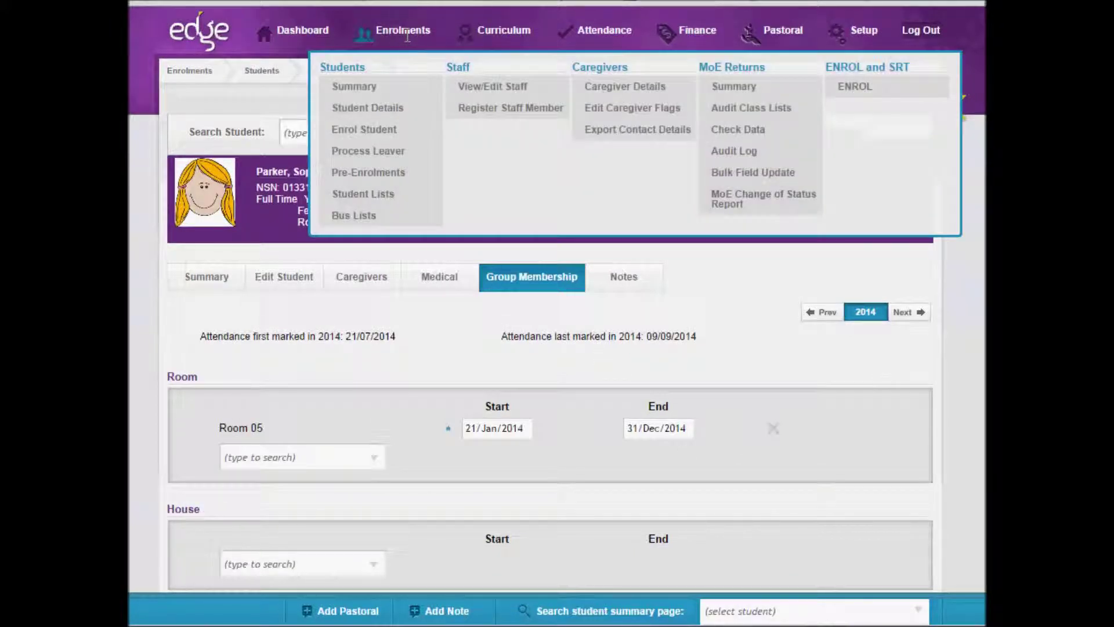
Open the Filterable Lists of enrolled students and set the Group filter to Netball Team
click(352, 197)
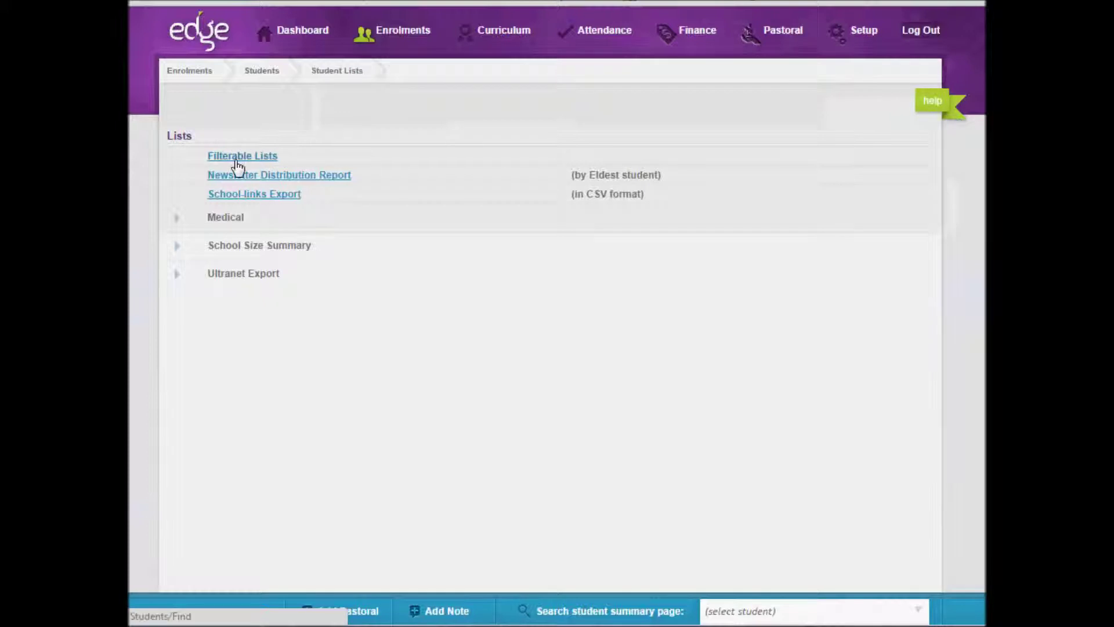
click(272, 158)
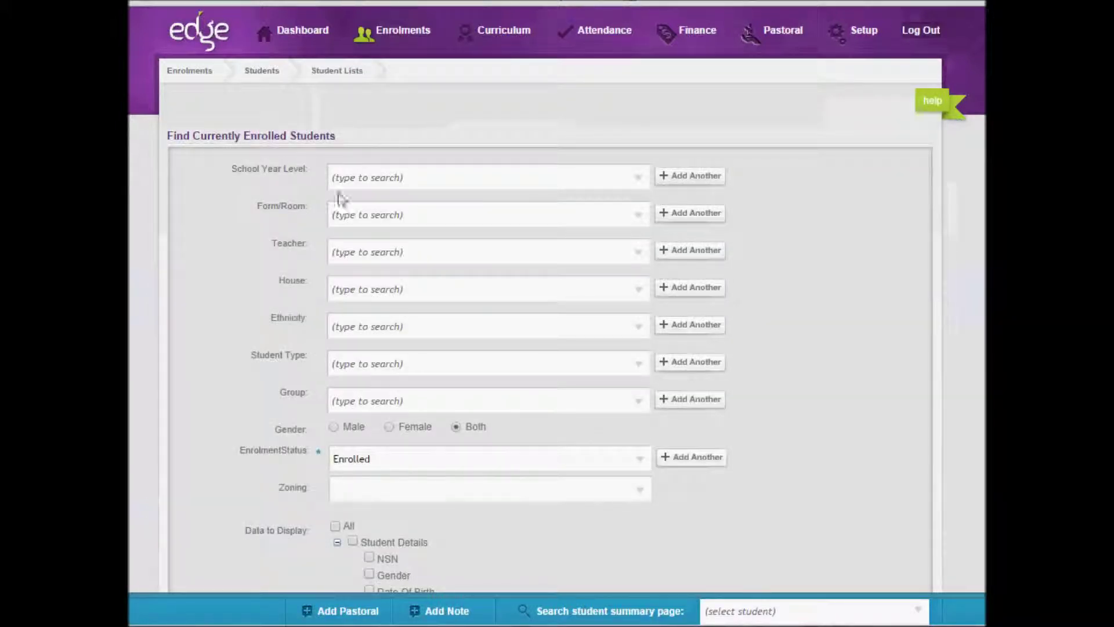
click(341, 289)
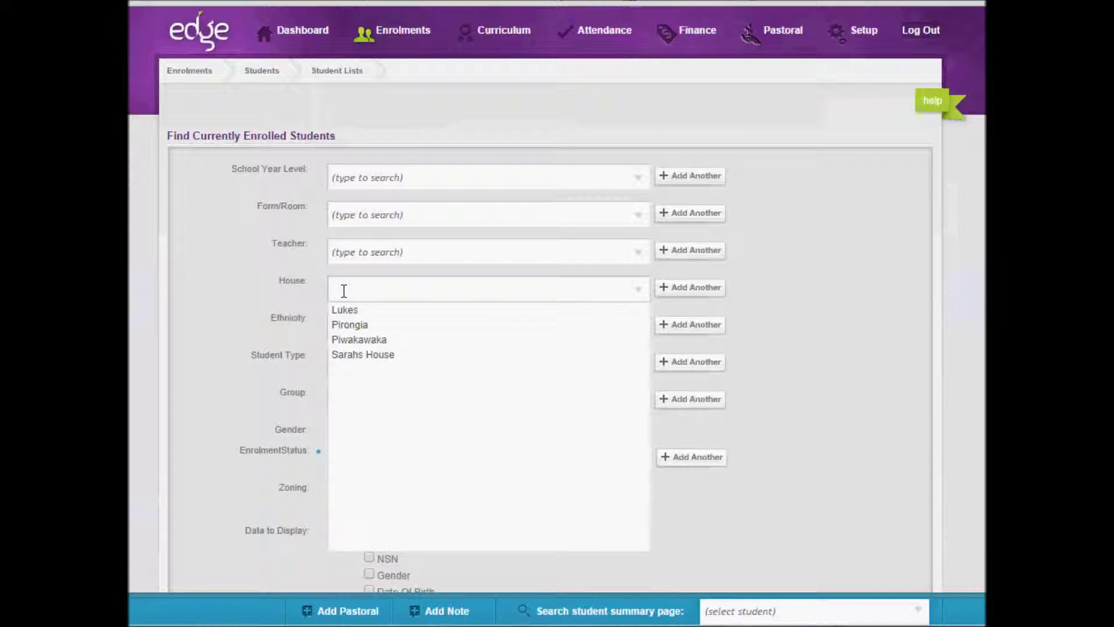
click(349, 398)
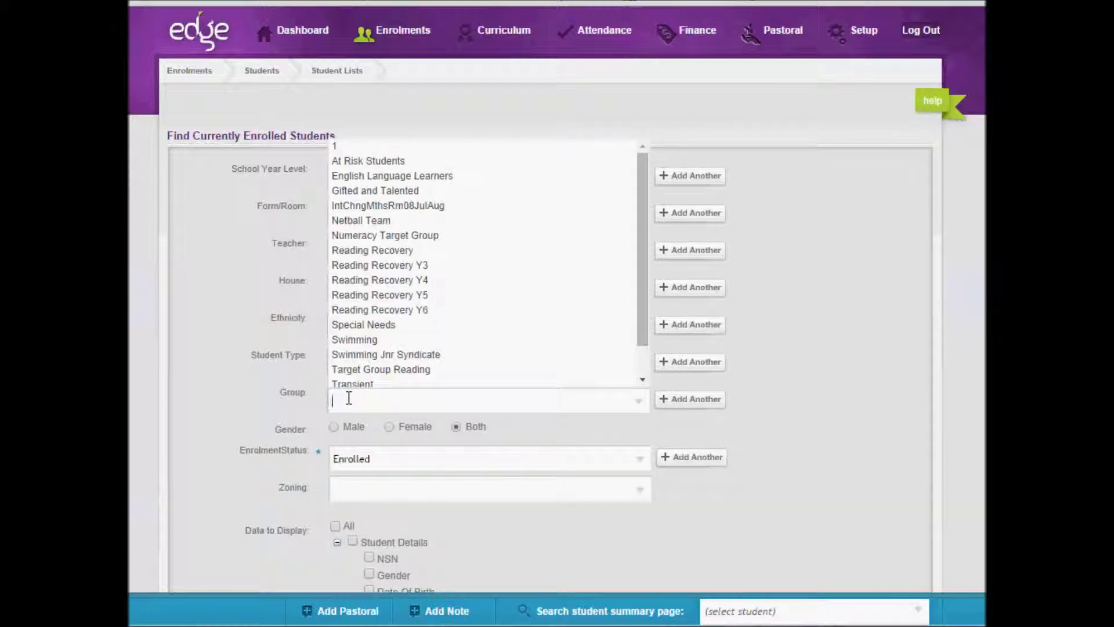
click(385, 220)
scroll(756, 321, down, 7)
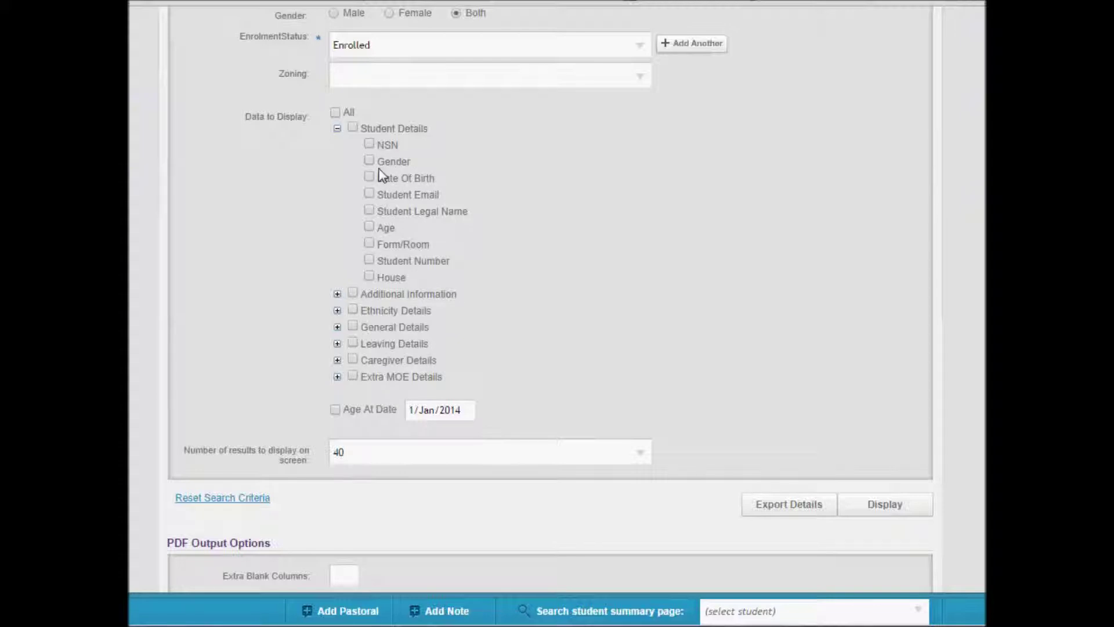
Add Form/Room to the displayed data and list the 10 Netball Team students
click(370, 244)
scroll(705, 314, down, 3)
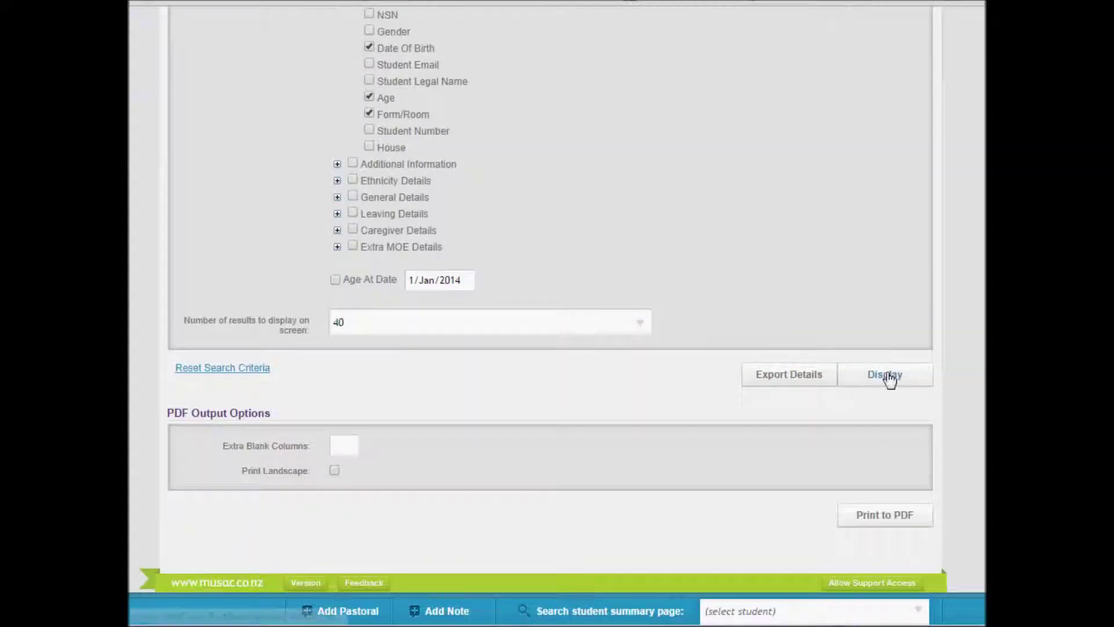
click(887, 376)
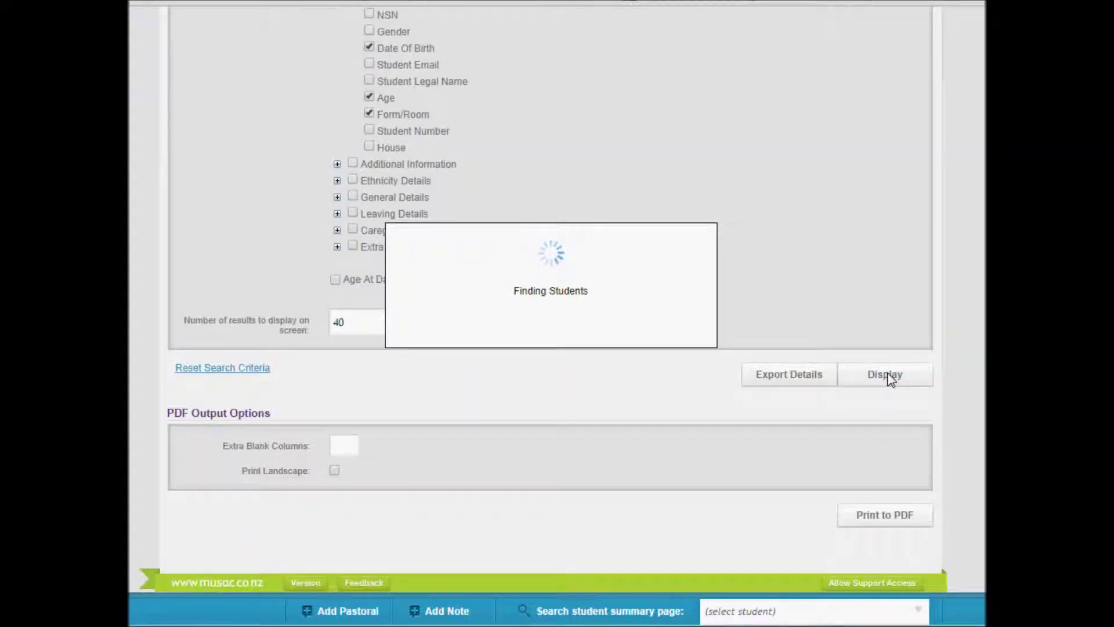
scroll(883, 376, down, 7)
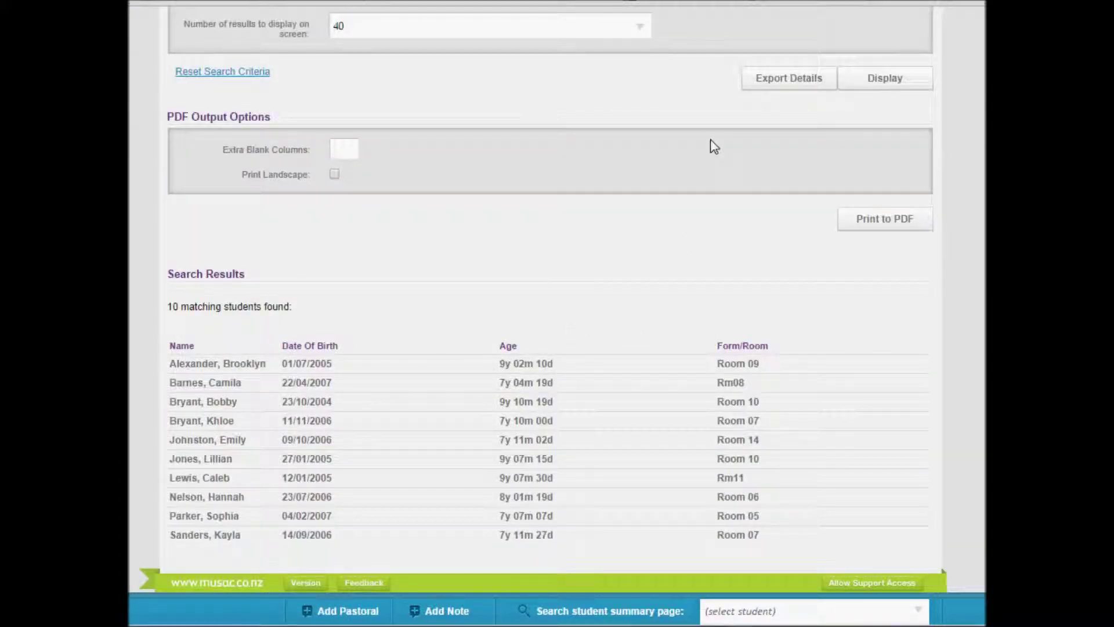
Export the Netball list to Excel, autofit columns A–E, then generate the PDF Student List
click(777, 84)
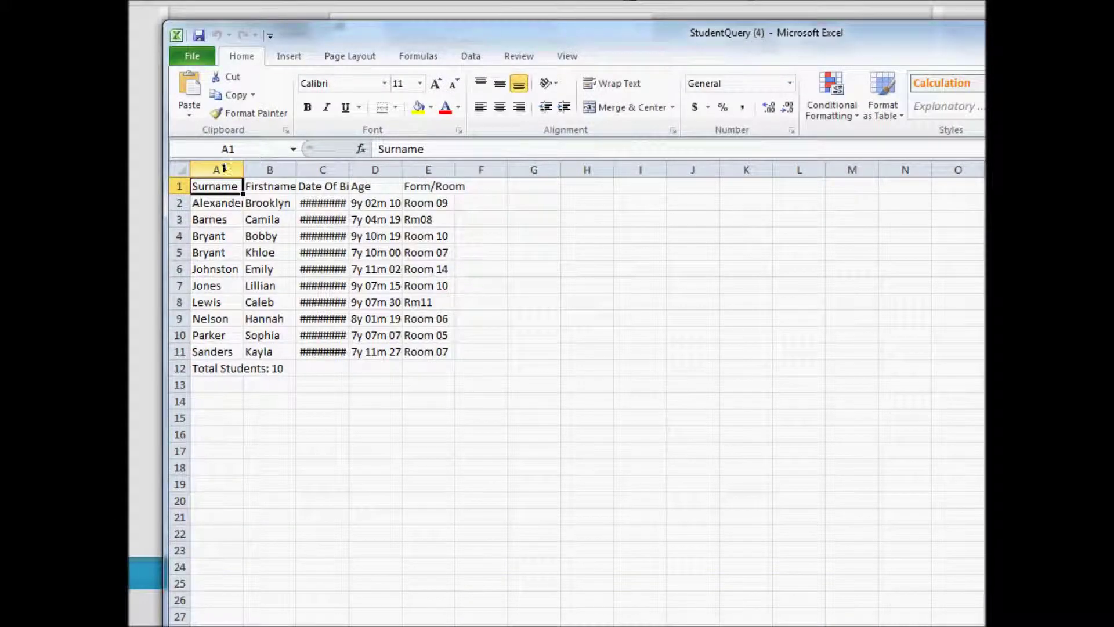
mouse_move(224, 168)
mouse_down()
mouse_move(430, 170)
mouse_move(414, 170)
mouse_up()
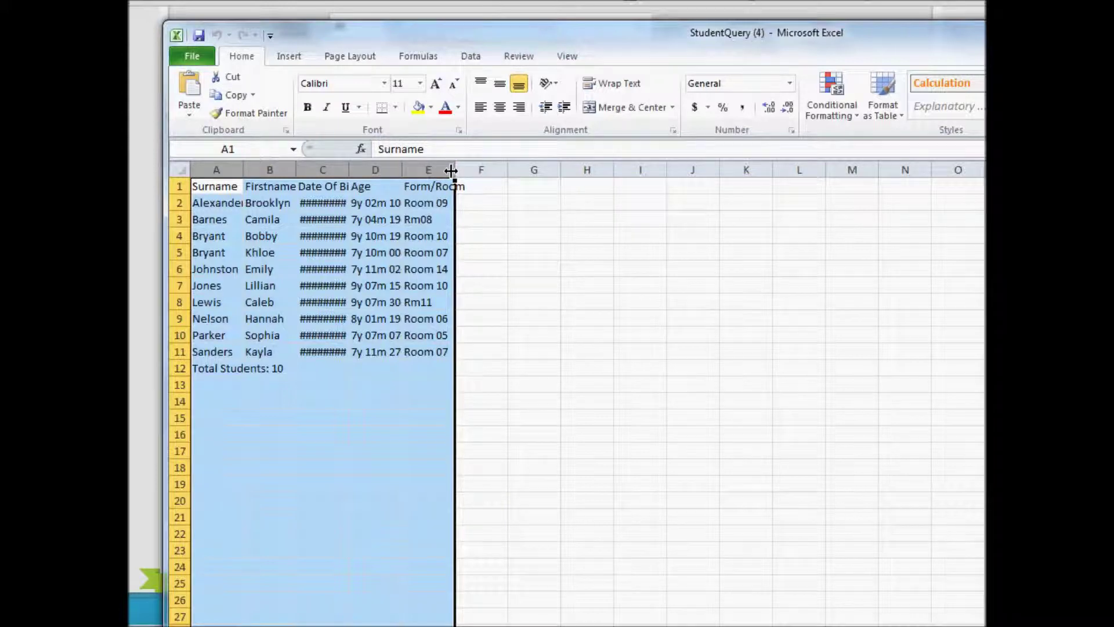
double_click(454, 169)
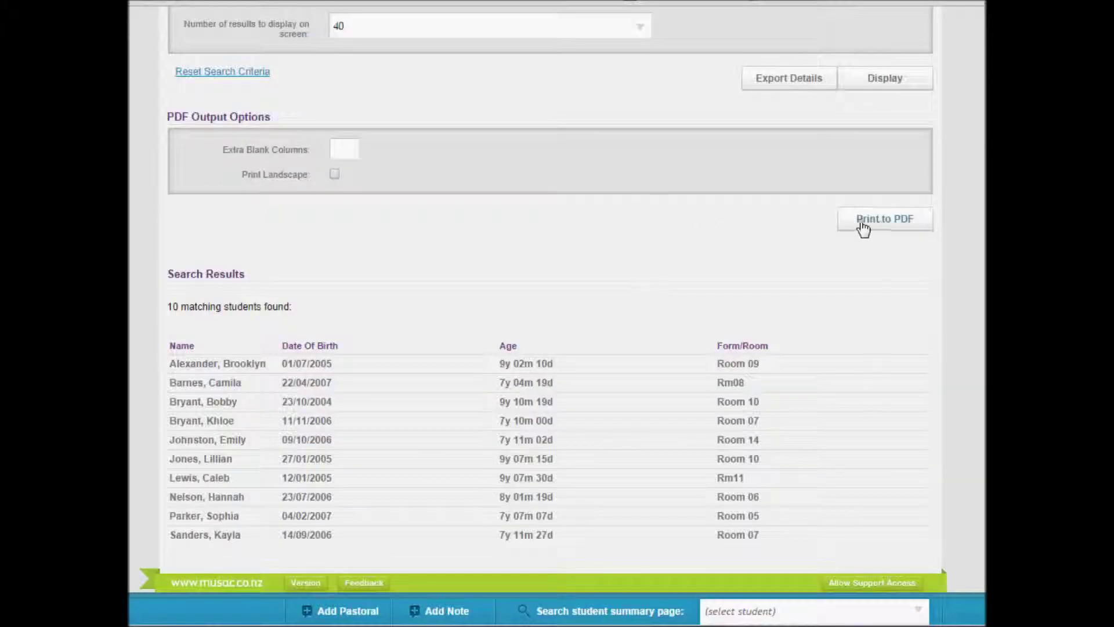
click(881, 230)
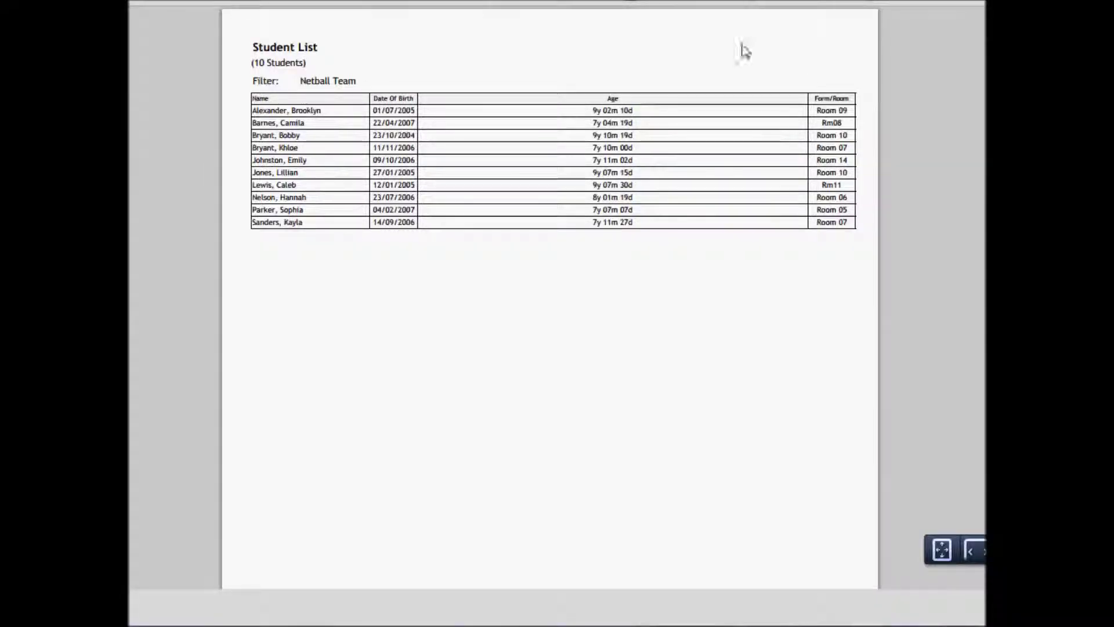
Return from the PDF to the enrolled-students search form filtered to Netball Team
key(alt+Left)
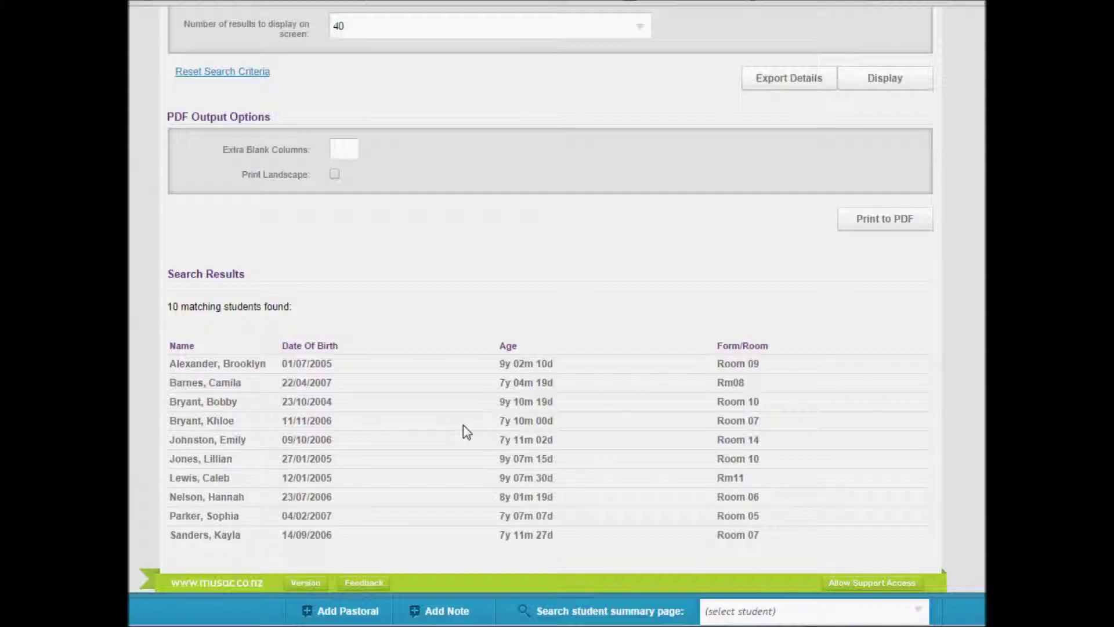
scroll(463, 424, up, 3)
scroll(462, 425, up, 10)
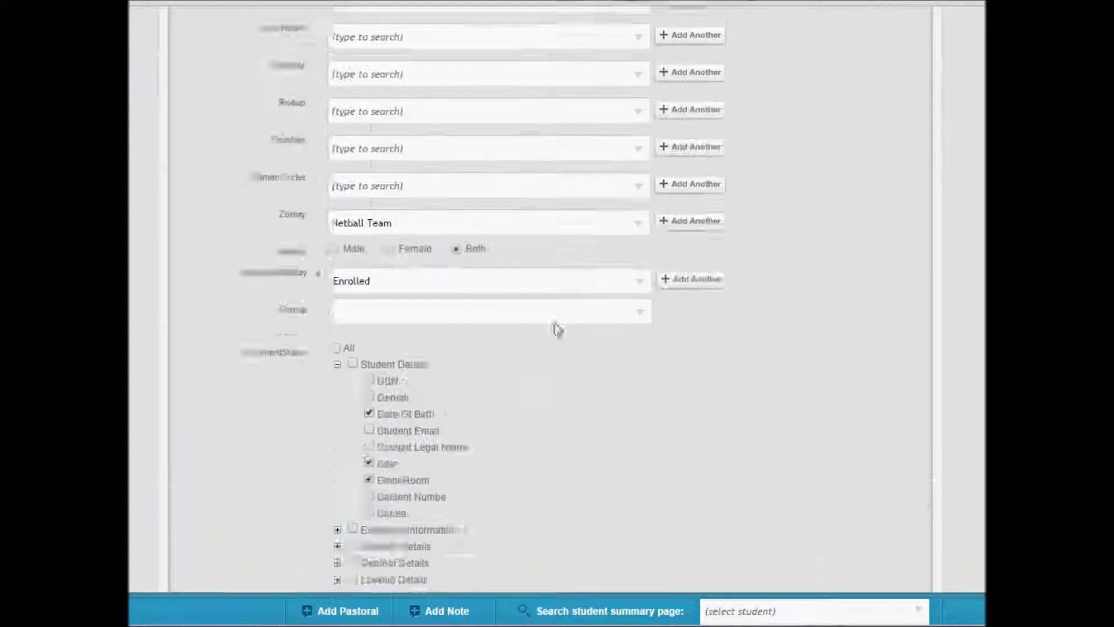
In Finance > Assign Billable Item, bill the $20.00 Netball bus fee to the Netball Team group
click(709, 36)
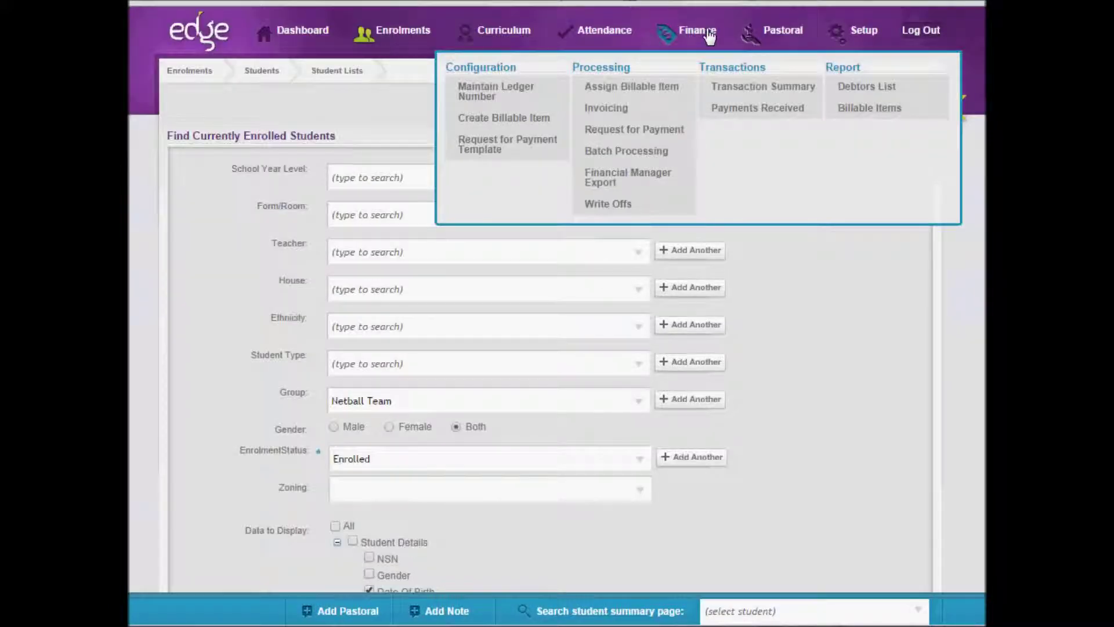
click(623, 88)
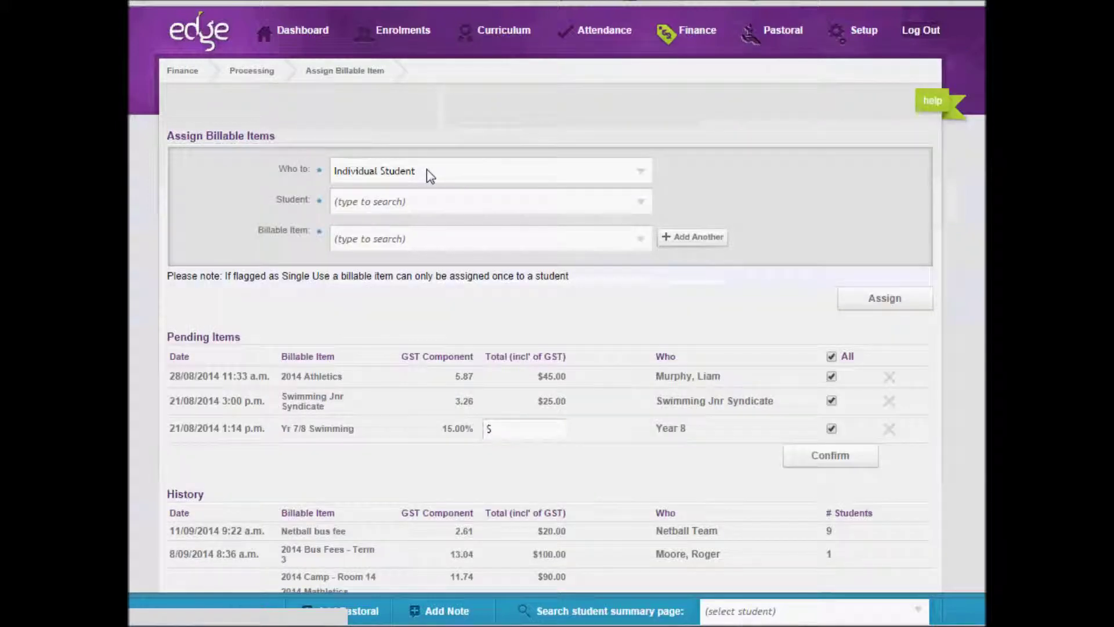
click(429, 174)
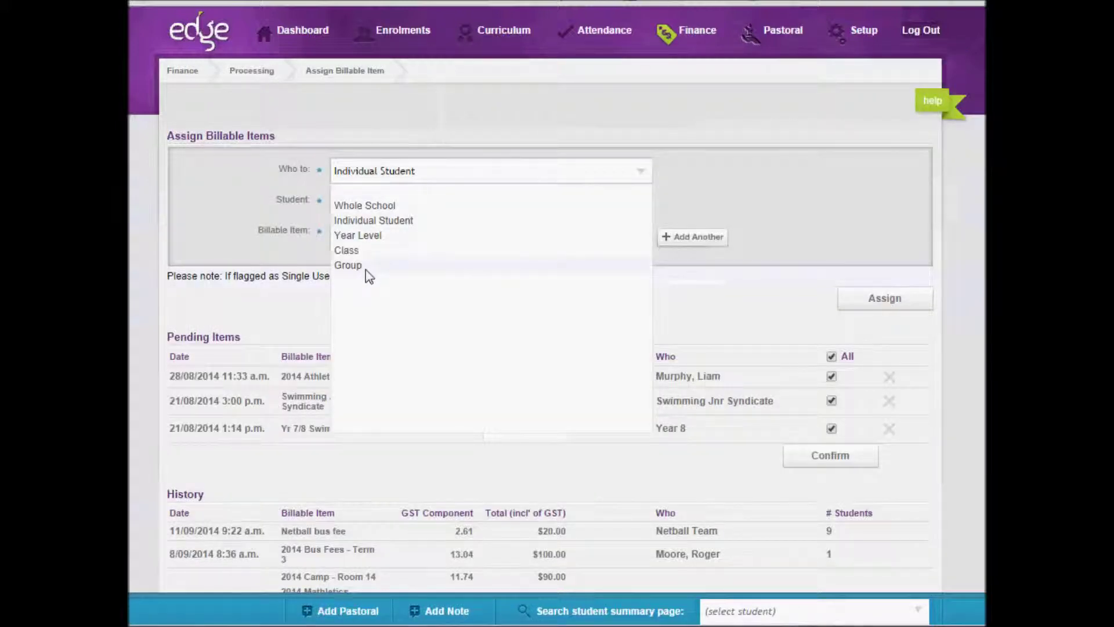
click(348, 265)
click(355, 197)
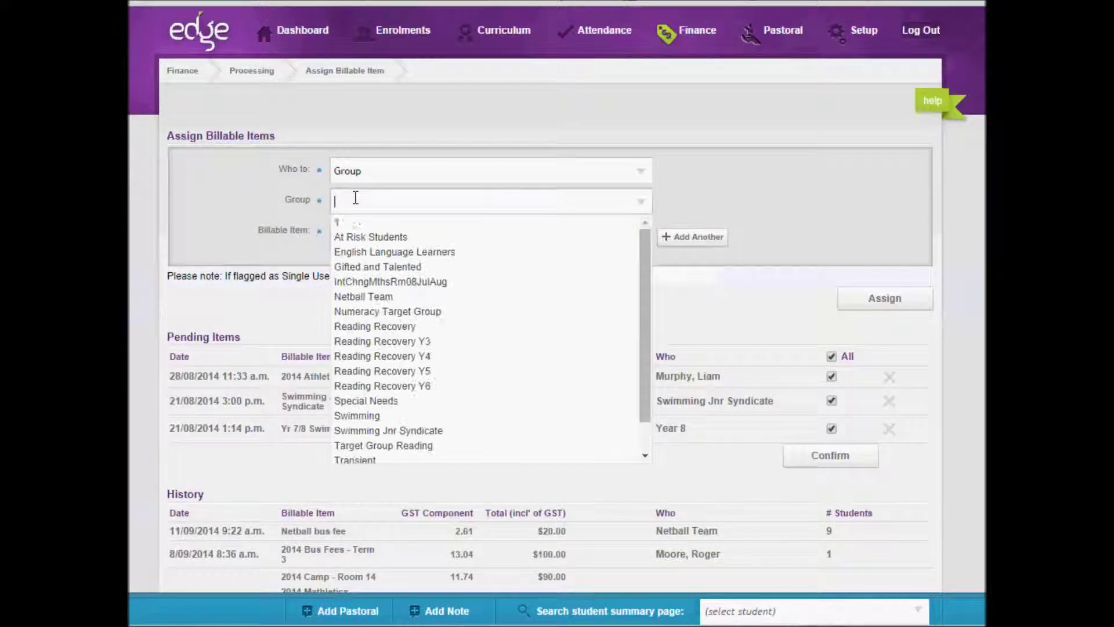
click(360, 299)
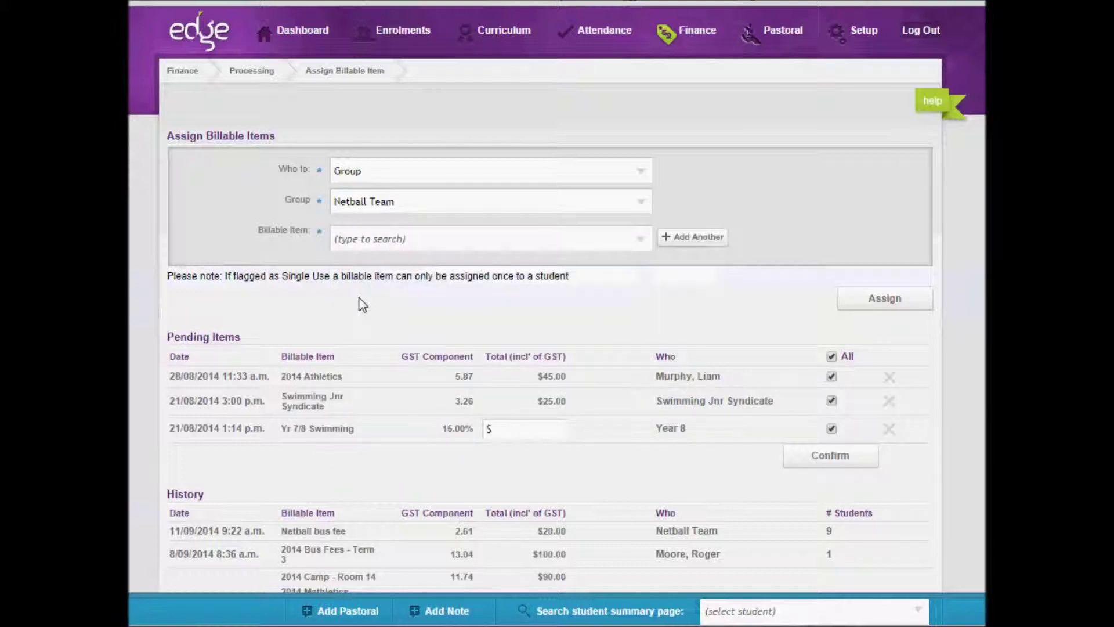
click(351, 239)
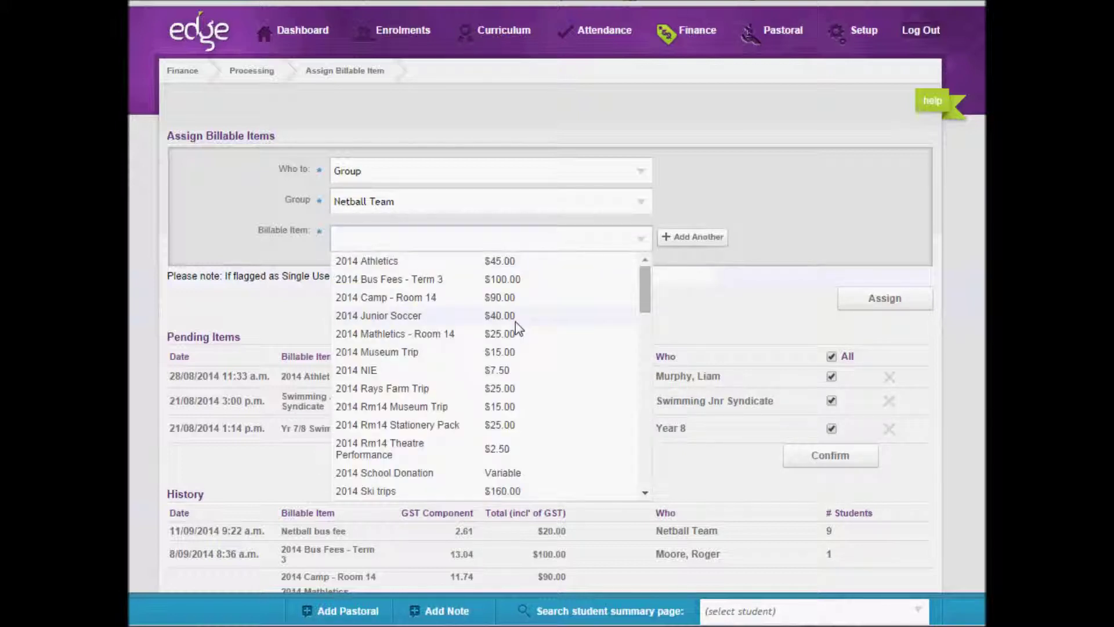
scroll(516, 328, down, 10)
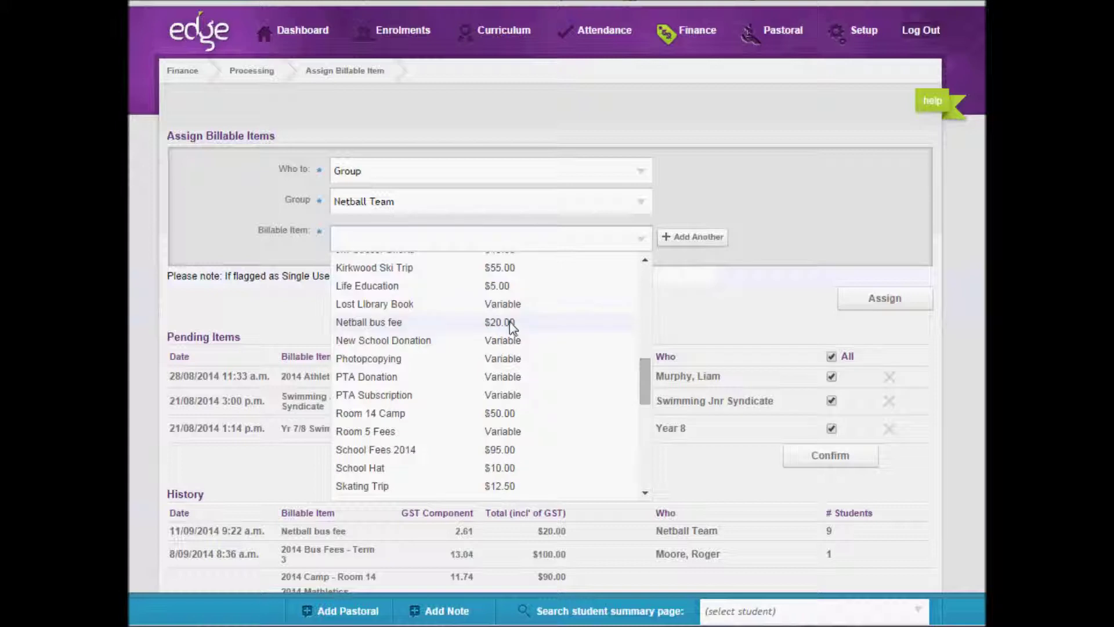
click(383, 328)
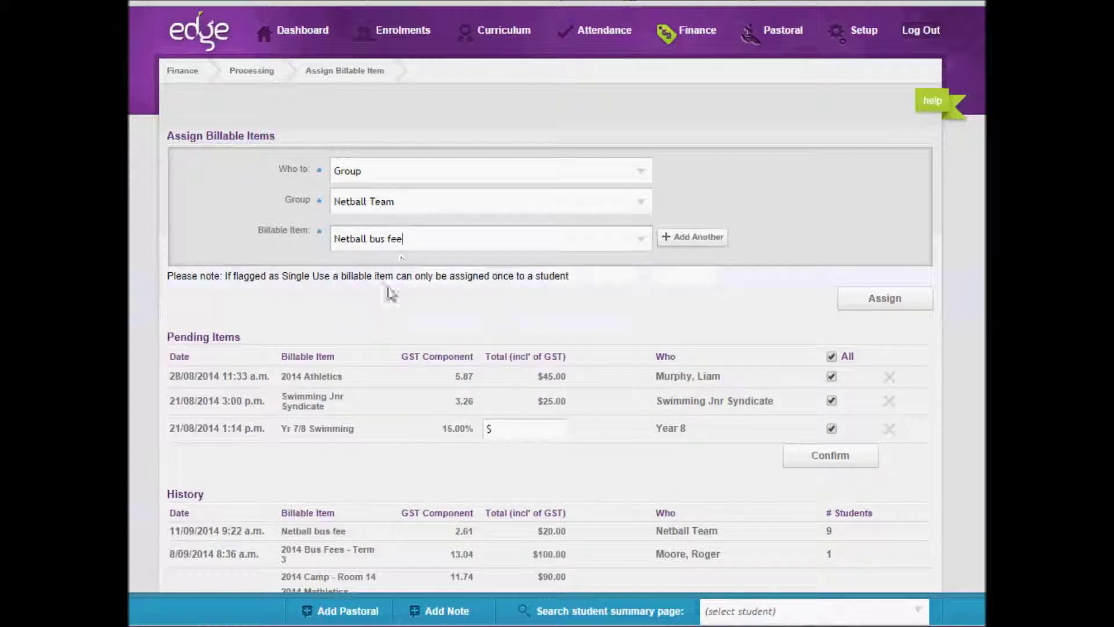
click(879, 303)
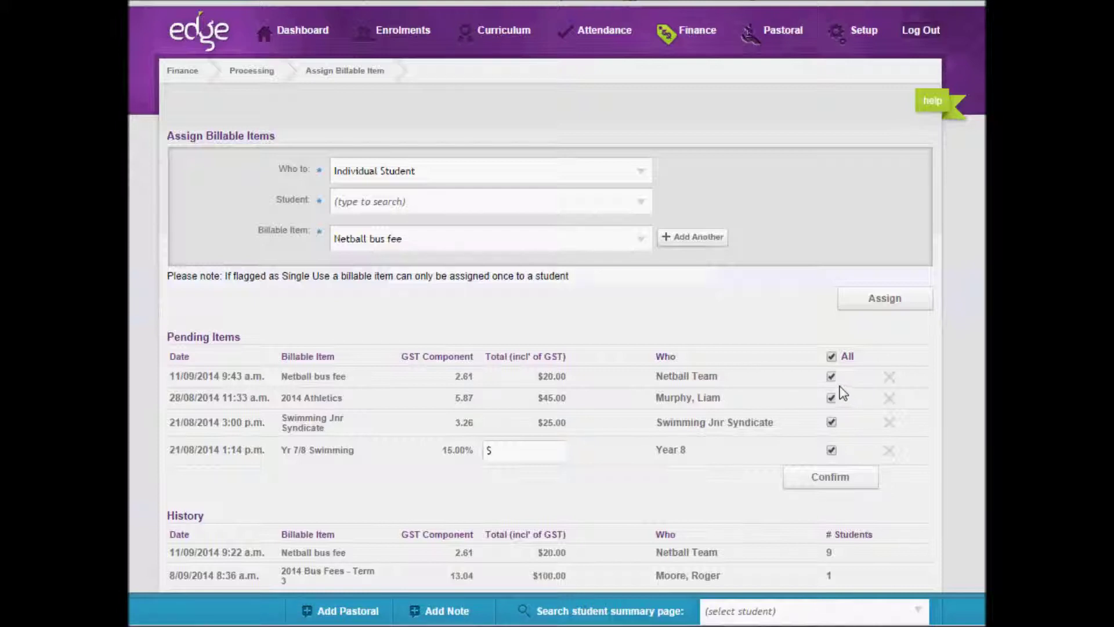
Confirm only the Netball Team bus fee in Pending Items, leaving the other three charges pending
click(832, 358)
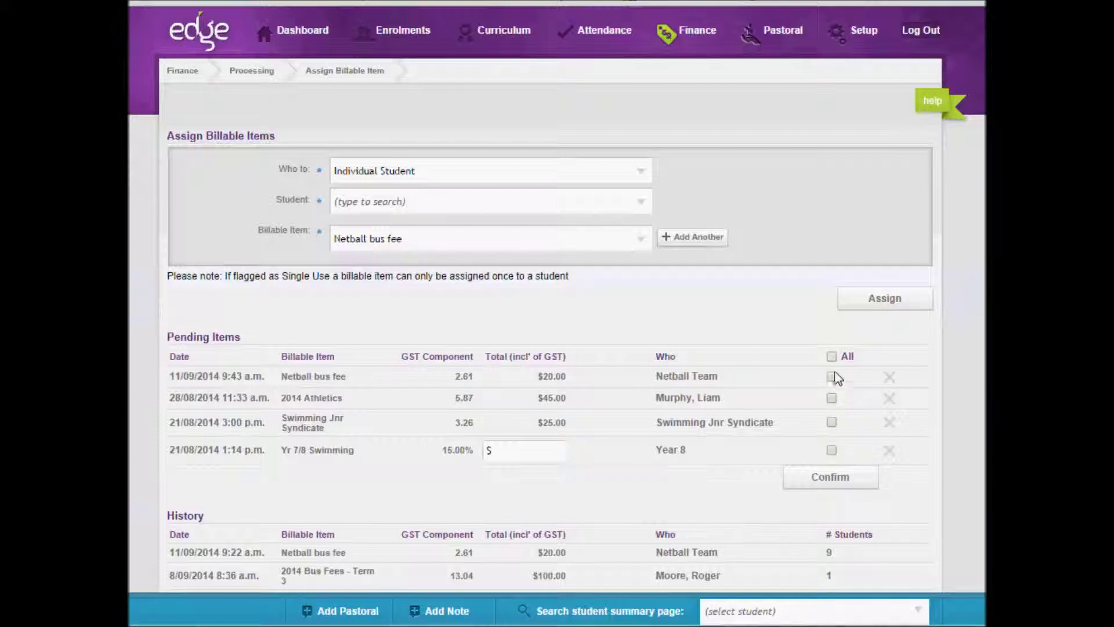
click(838, 484)
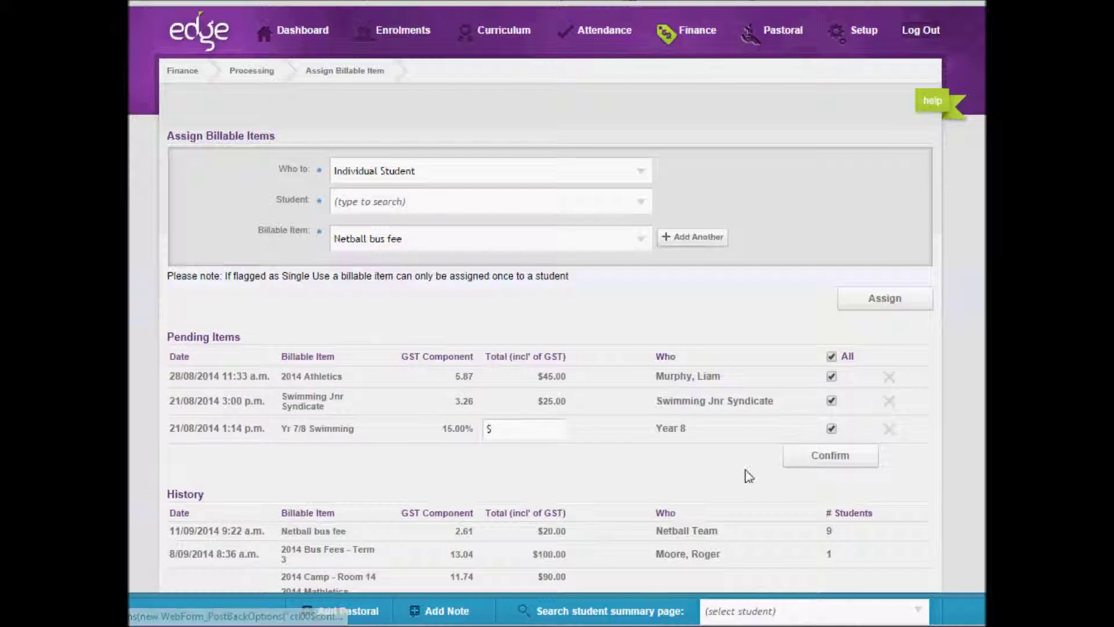